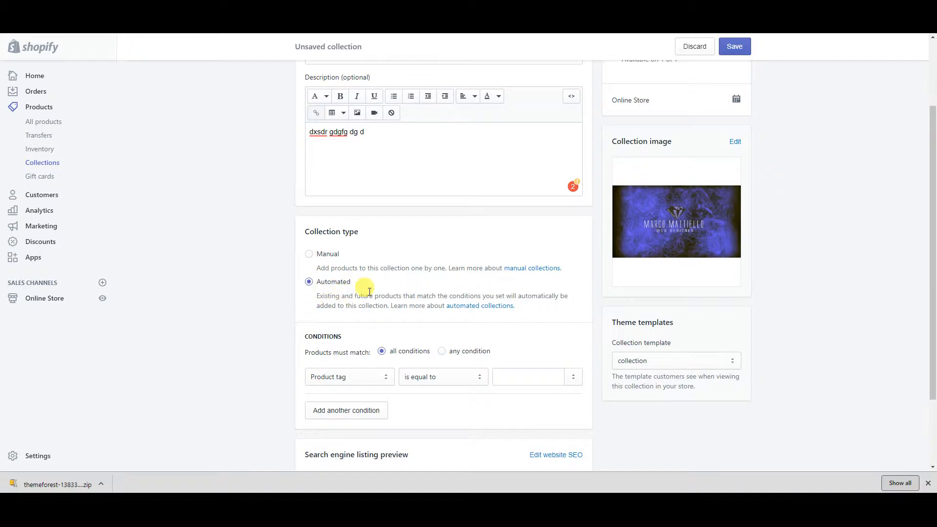
# Set the automated collection's condition to product tag is equal to "I'm cool", save the collection and review its products
pyautogui.scroll(-2, 339, 228)
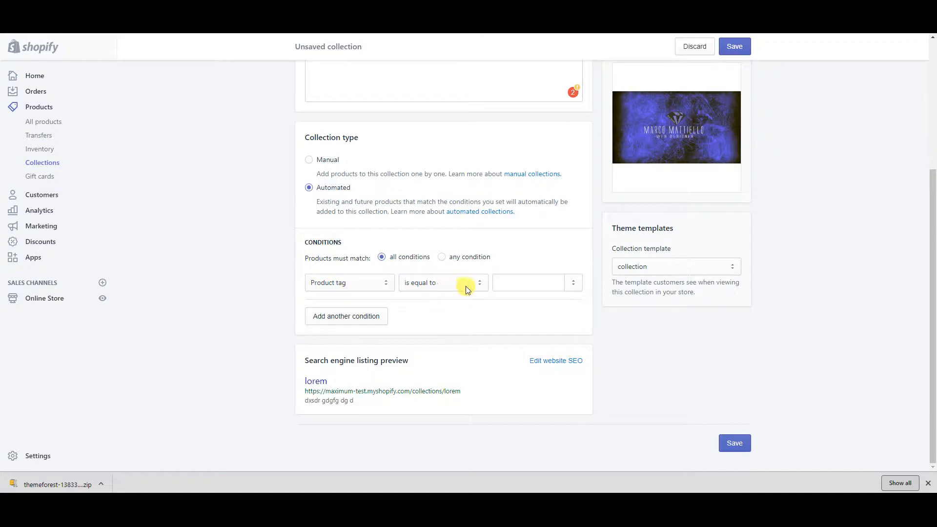
pyautogui.click(518, 284)
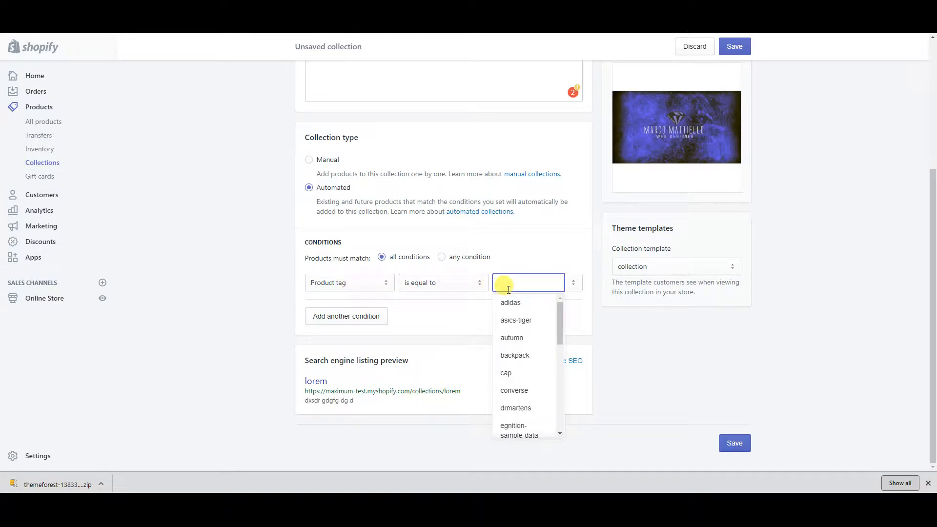
pyautogui.write('i')
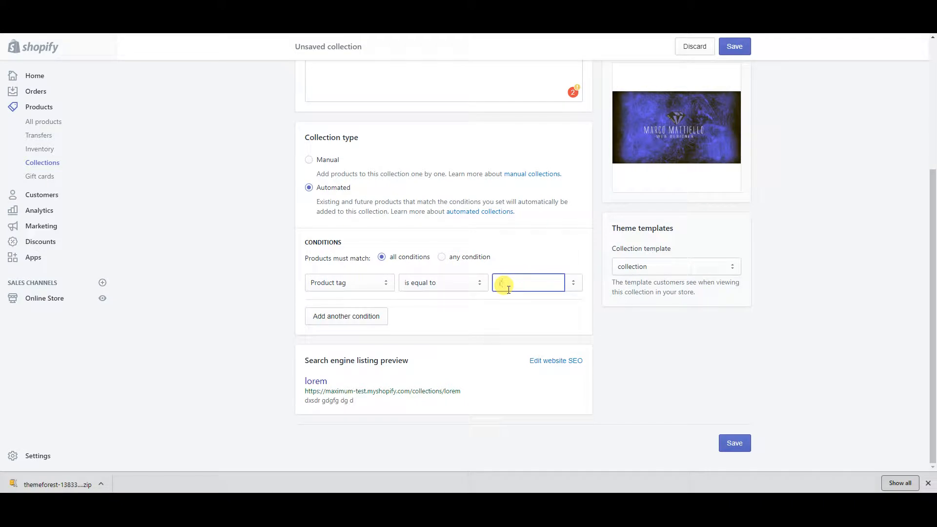
pyautogui.press('BackSpace')
pyautogui.press('BackSpace')
pyautogui.write("i'")
pyautogui.click(370, 301)
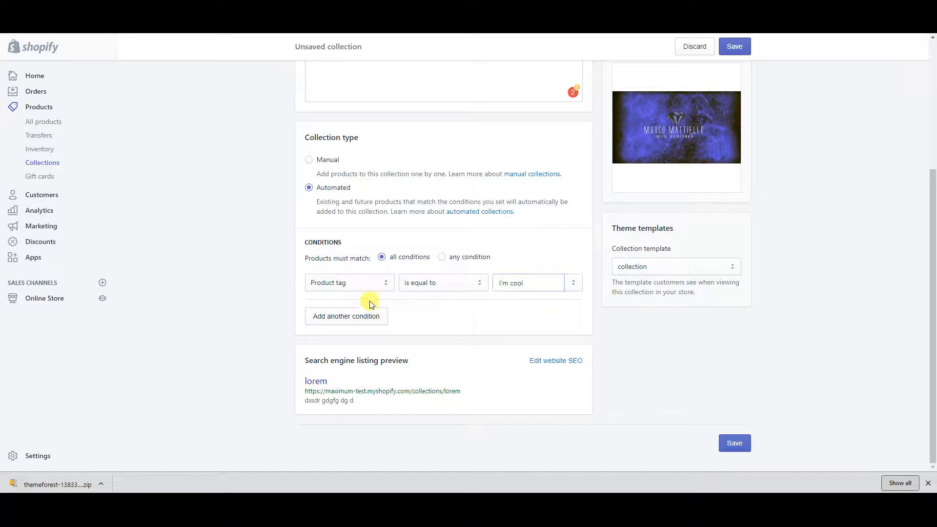
pyautogui.click(733, 450)
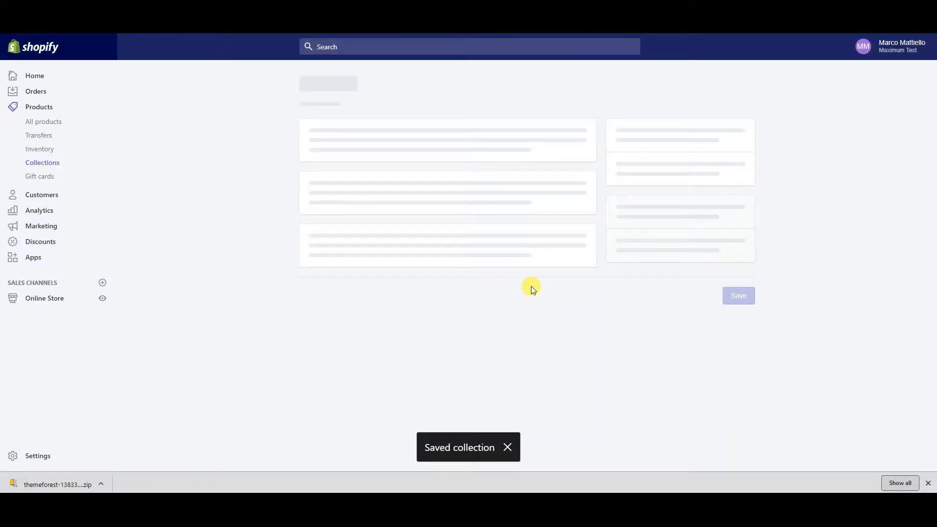
pyautogui.scroll(-6, 278, 328)
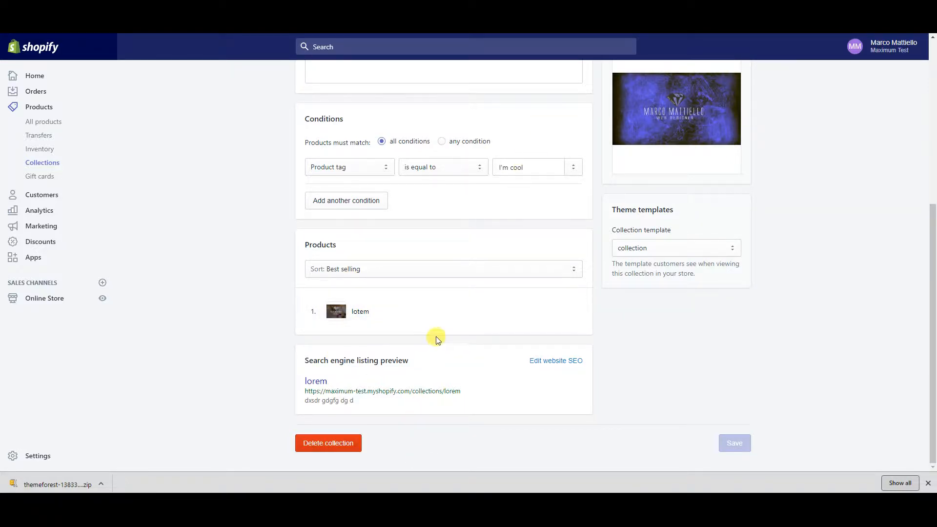
pyautogui.scroll(5, 341, 239)
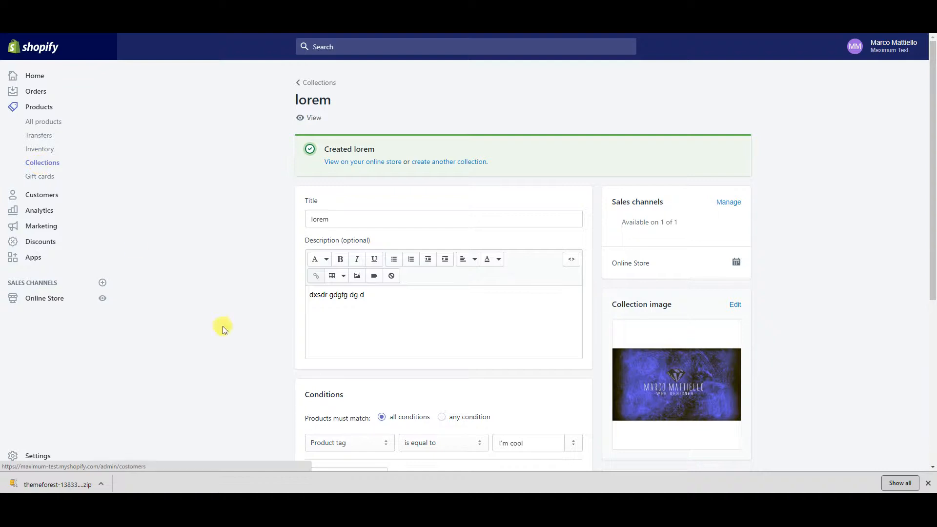
pyautogui.scroll(-4, 508, 389)
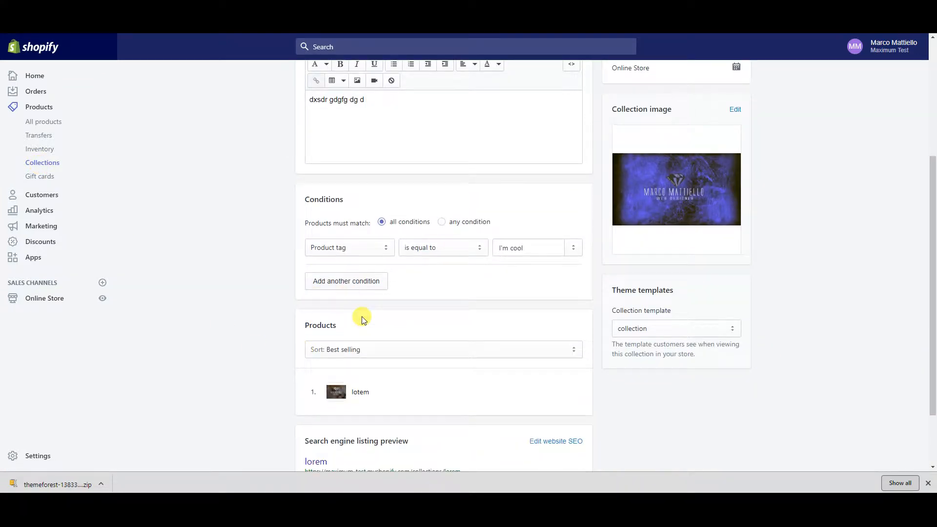
# Start a new collection titled "lorem 2" with the description "ddsfsf"
pyautogui.click(38, 165)
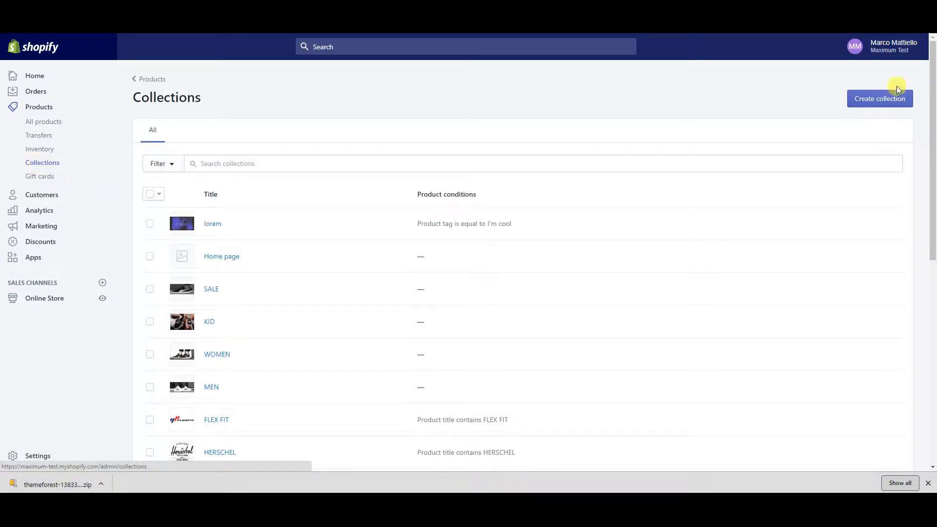
pyautogui.click(869, 98)
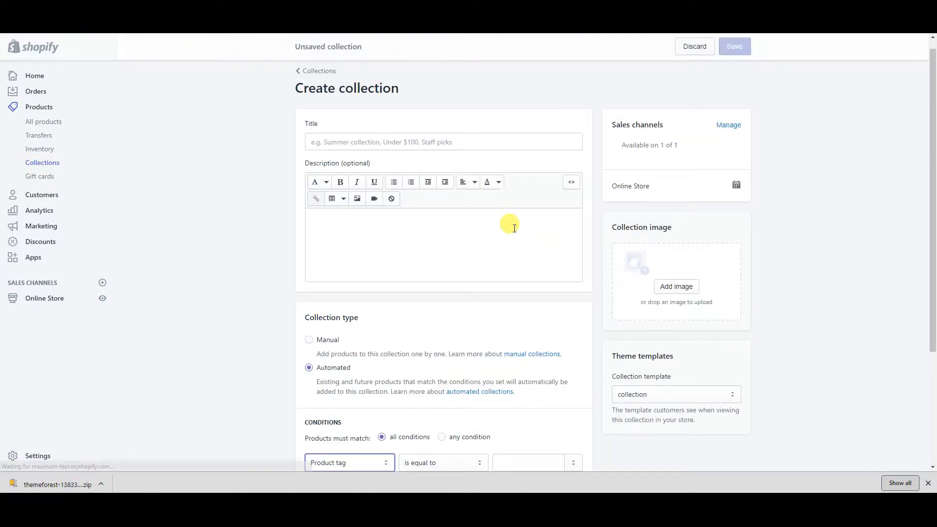
pyautogui.click(383, 141)
pyautogui.write('l')
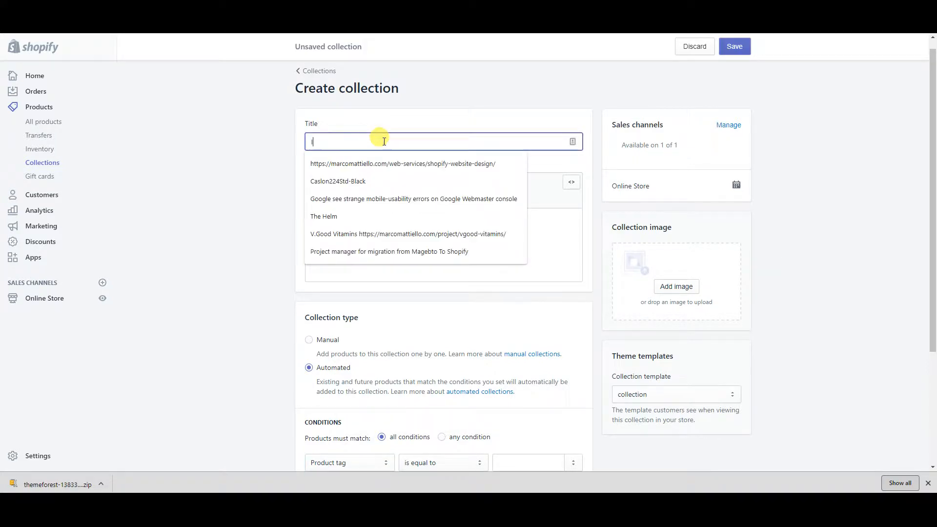
pyautogui.write('orem 2')
pyautogui.click(353, 254)
pyautogui.write('ddsf')
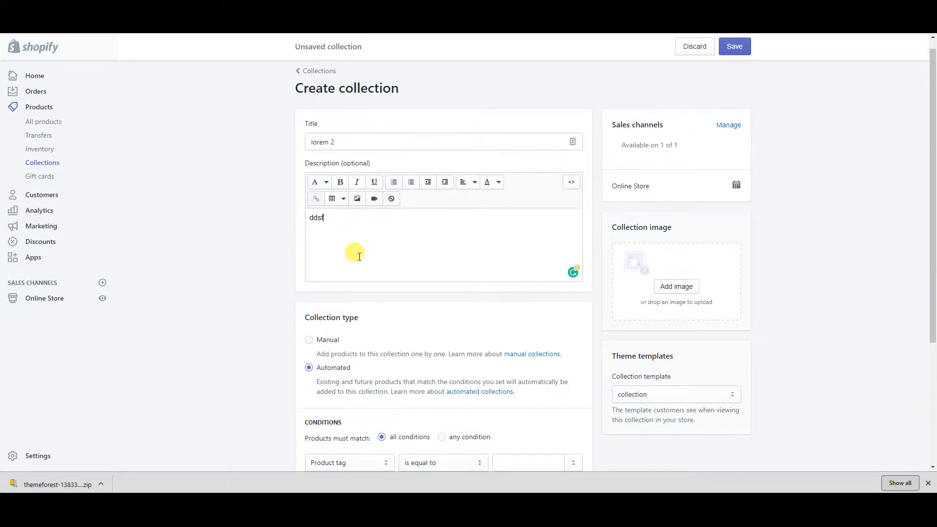
# Add the "Web Designer - SEO Expert" picture as the new collection's image
pyautogui.scroll(-2, 306, 309)
pyautogui.click(662, 190)
pyautogui.doubleClick(371, 322)
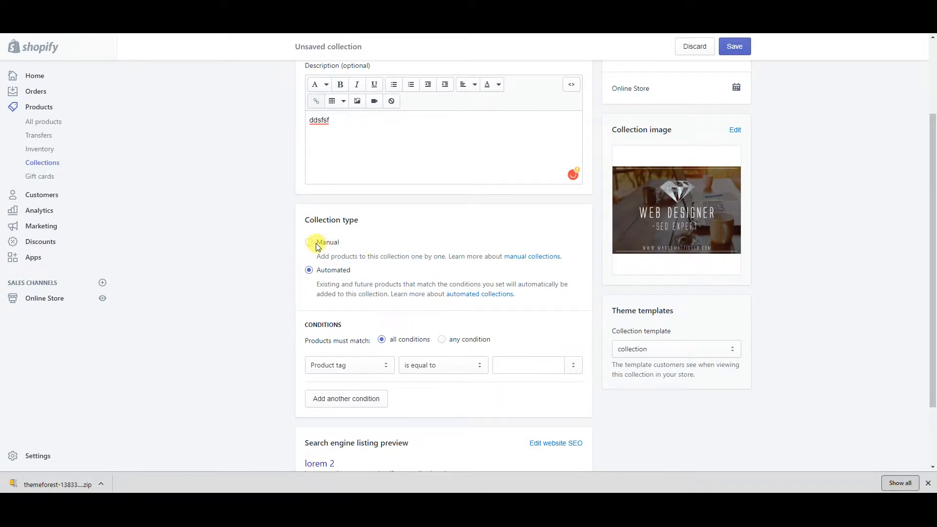
# Set the collection type to Manual and save the lorem 2 collection
pyautogui.click(316, 243)
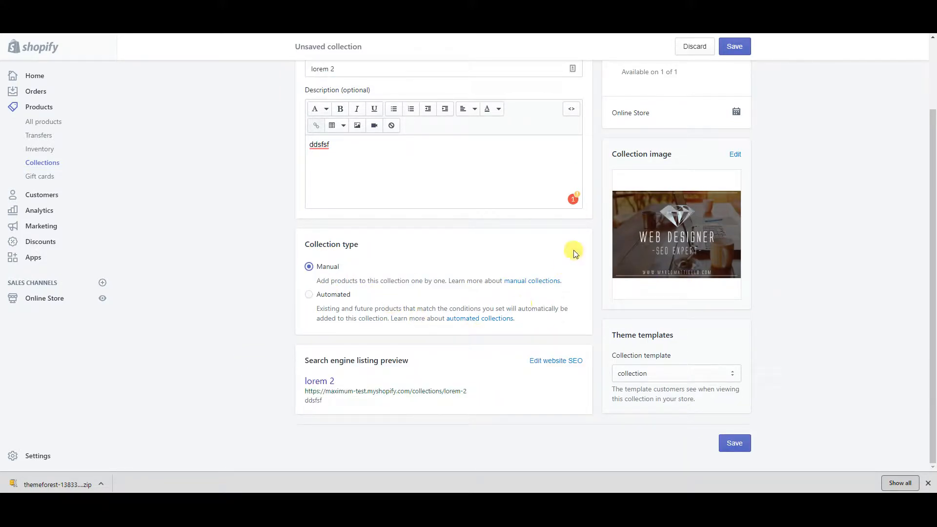
pyautogui.scroll(2, 564, 267)
pyautogui.scroll(-2, 801, 169)
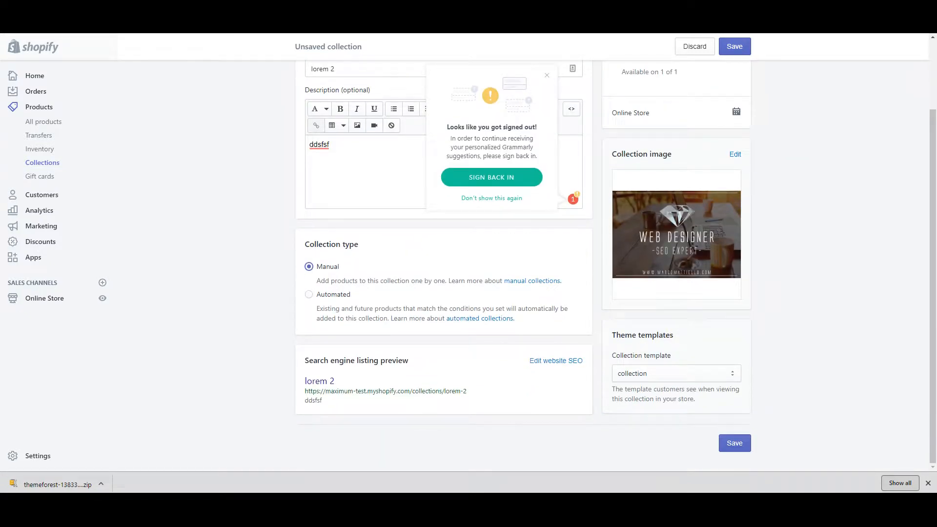
pyautogui.click(747, 442)
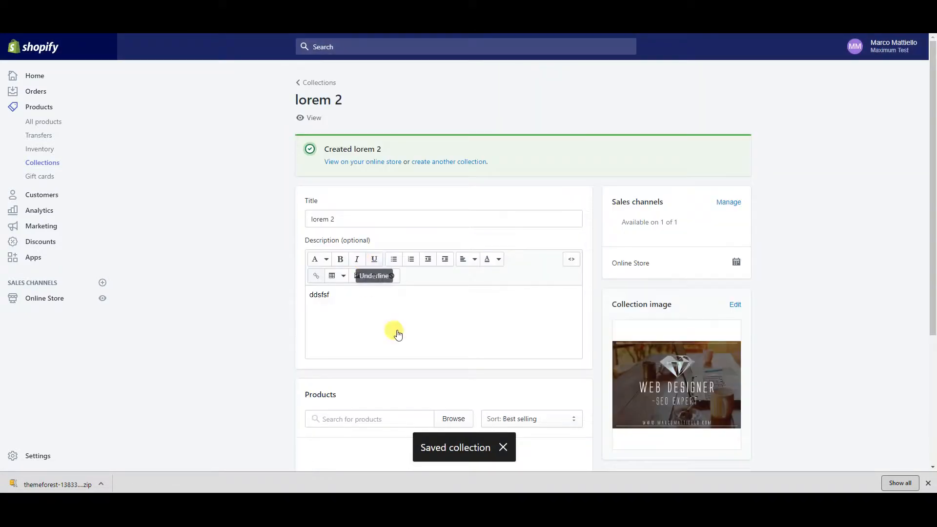
# Add the Adidas Legend Ink Multicolour backpack, Adidas Kid's Stan Smith, Asics Tiger Gel-Lyte V and Converse Chuck Taylor All Star II Hi to the collection
pyautogui.scroll(-3, 337, 390)
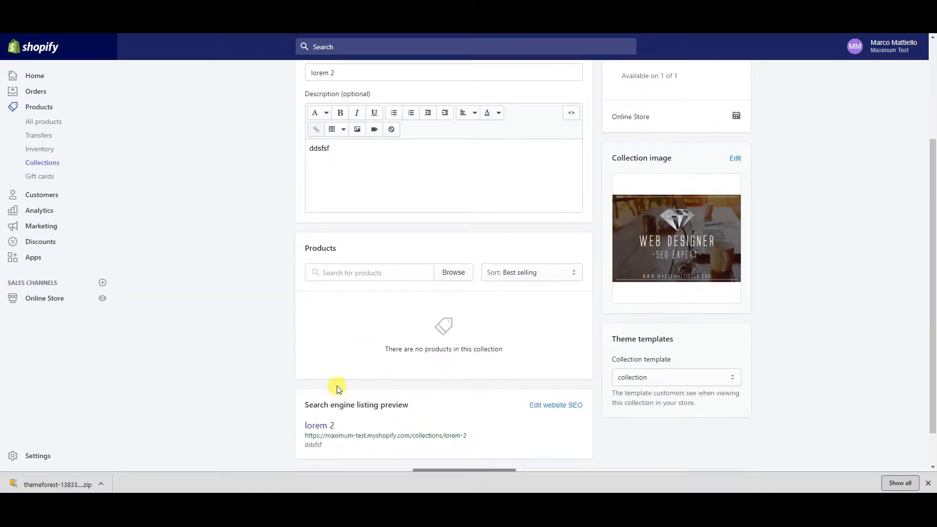
pyautogui.click(388, 274)
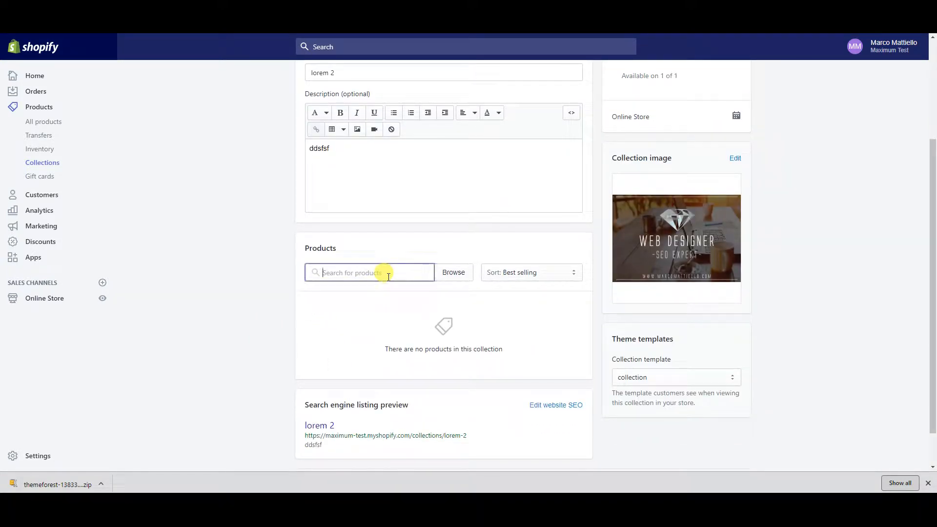
pyautogui.click(523, 275)
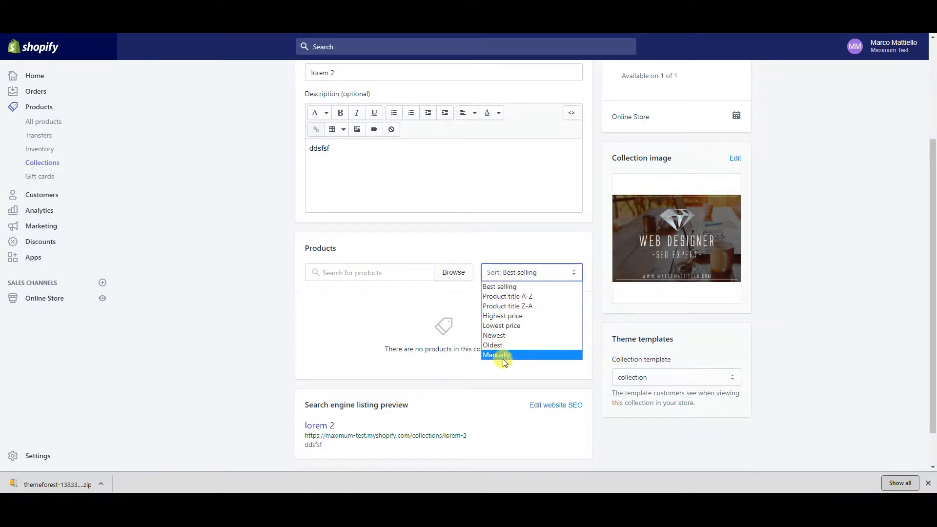
pyautogui.click(503, 272)
pyautogui.click(454, 272)
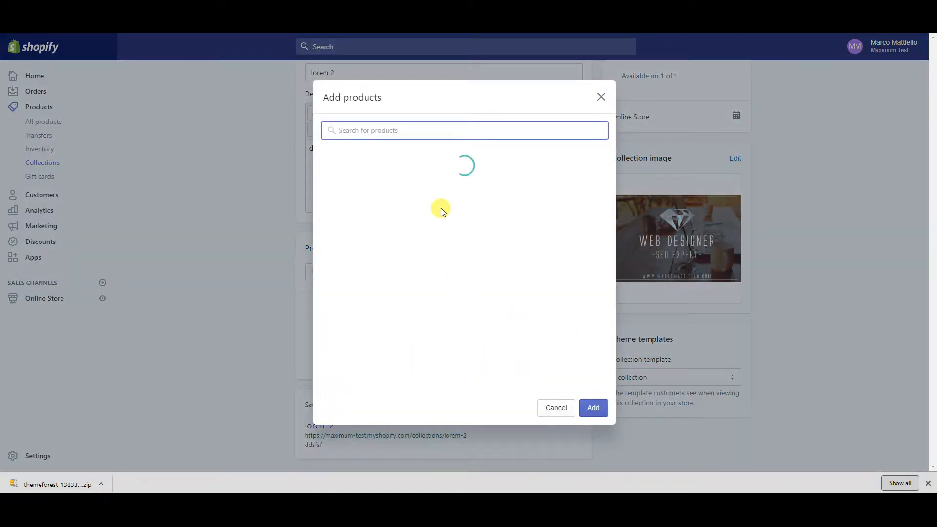
pyautogui.click(415, 204)
pyautogui.click(410, 244)
pyautogui.click(405, 310)
pyautogui.click(407, 347)
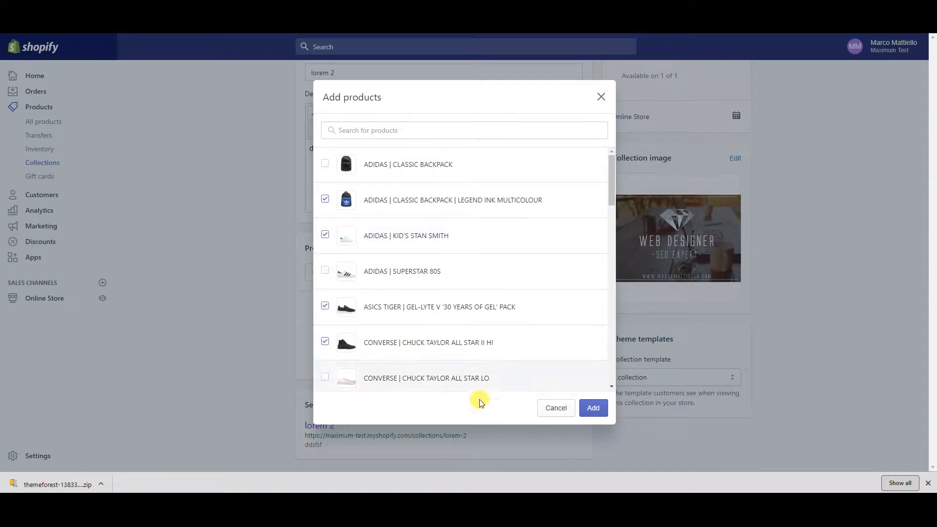
pyautogui.scroll(-6, 497, 237)
pyautogui.click(592, 409)
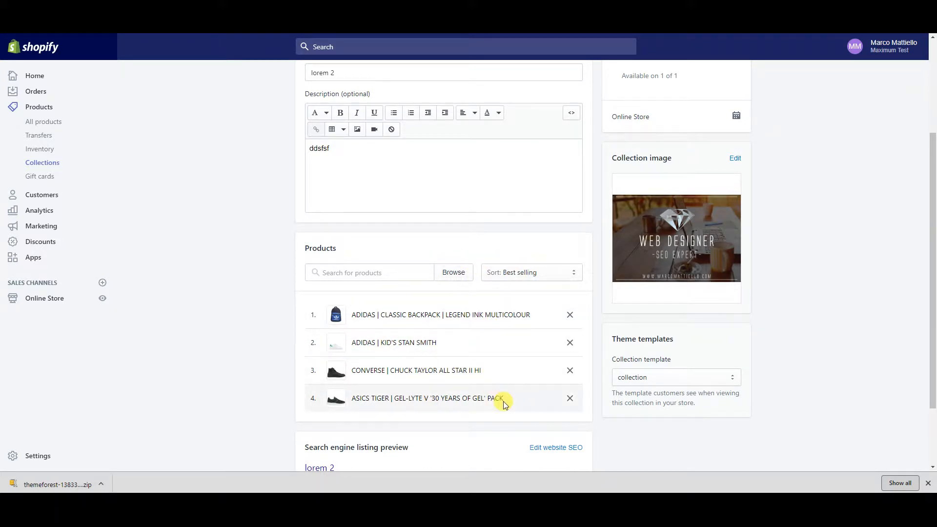
# Sort the products manually, ordering them as Kid's Stan Smith, Converse Chuck Taylor, Asics Tiger Gel-Lyte V and Adidas backpack
pyautogui.click(494, 275)
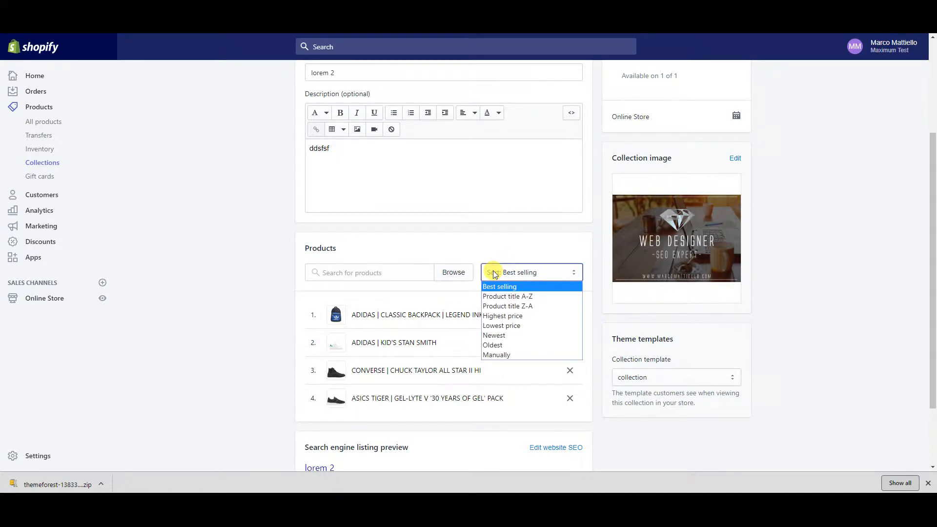
pyautogui.click(496, 355)
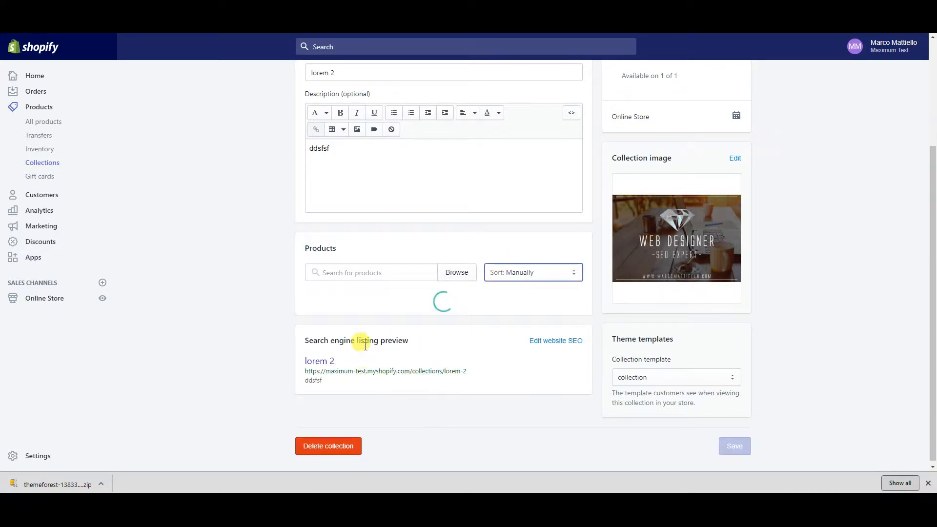
pyautogui.moveTo(316, 343); pyautogui.dragTo(314, 318)
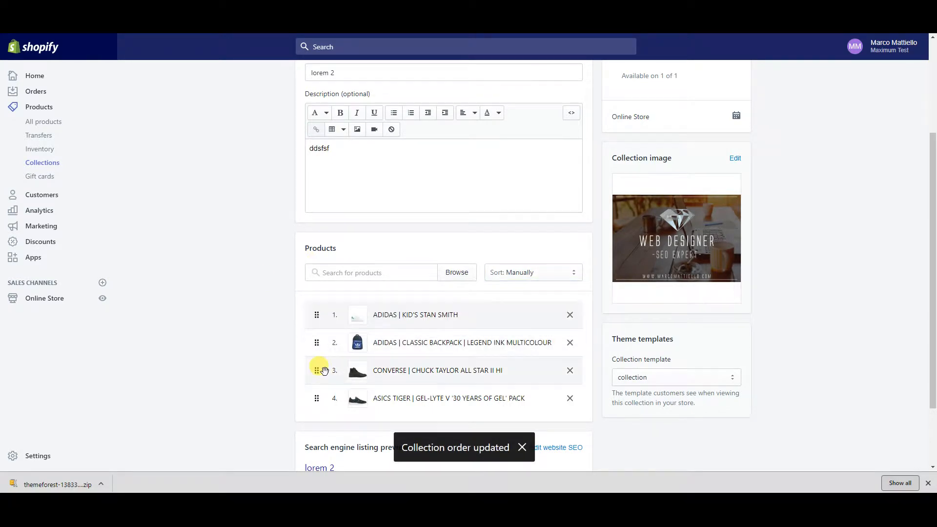
pyautogui.moveTo(322, 370); pyautogui.dragTo(317, 345)
pyautogui.moveTo(316, 397); pyautogui.dragTo(315, 371)
# View the lorem 2 collection in the online store and check the order of its products
pyautogui.scroll(3, 721, 161)
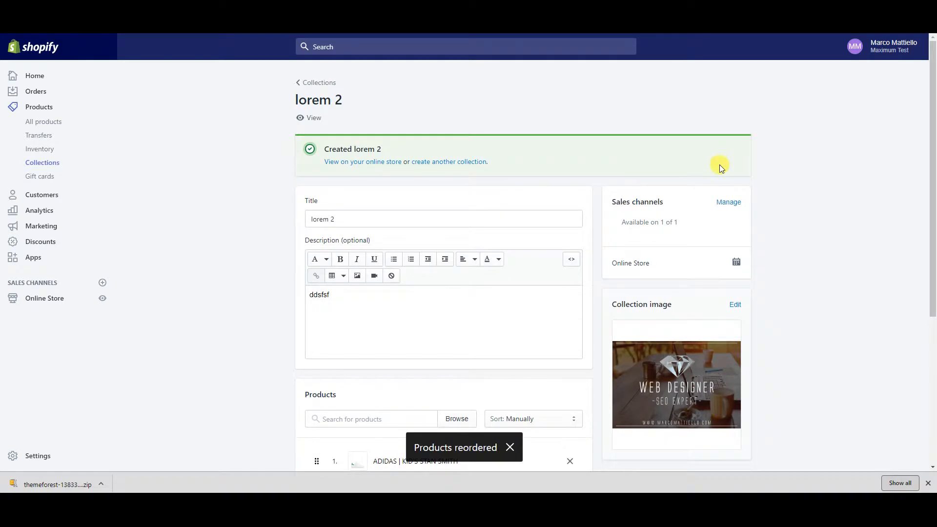
pyautogui.scroll(-5, 733, 323)
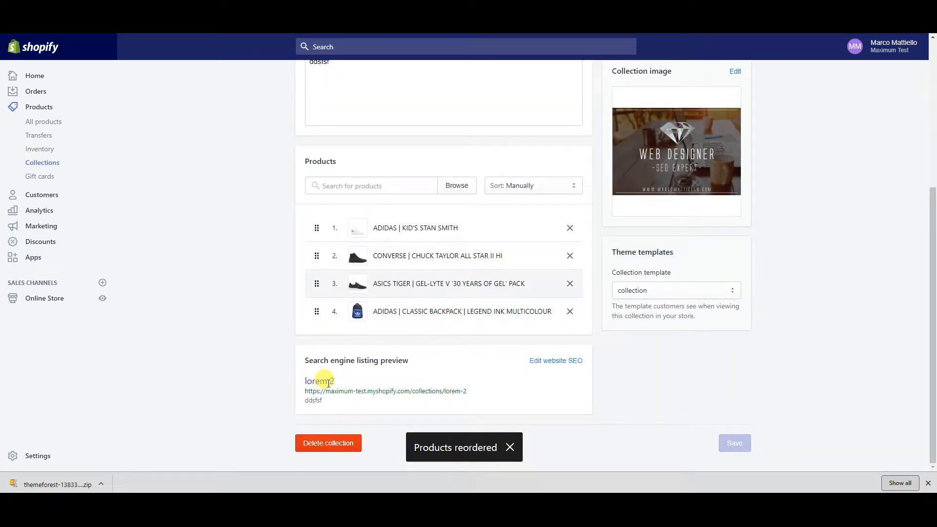
pyautogui.scroll(5, 437, 300)
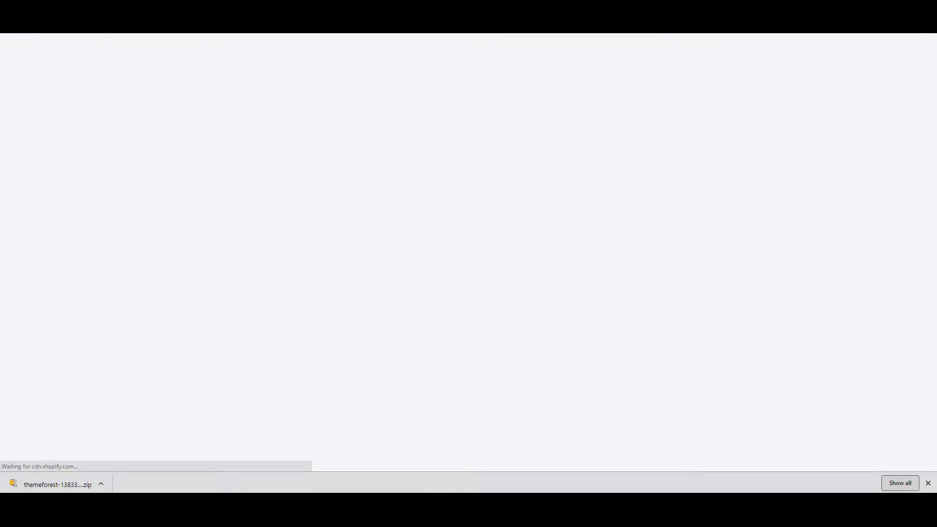
pyautogui.scroll(-4, 340, 282)
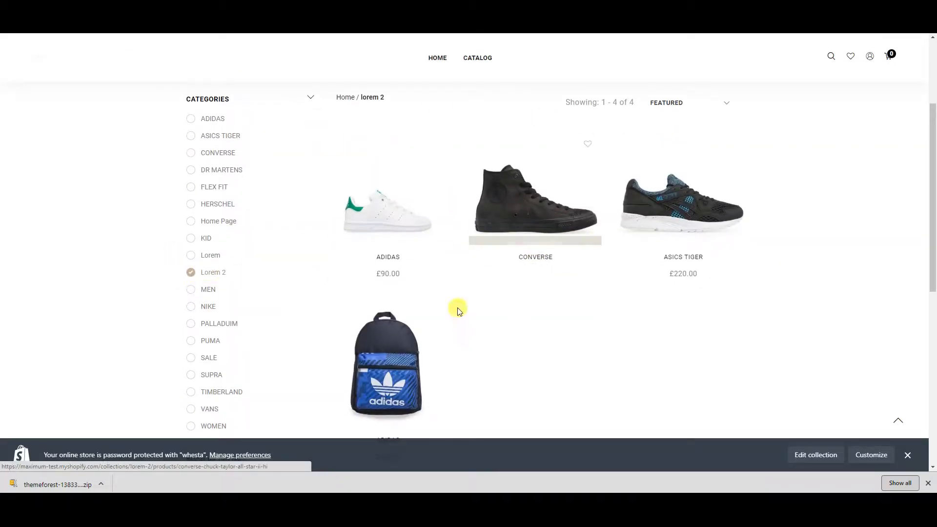
# Return to the admin, open the lorem collection and set its condition to product vendor contains NIKE
pyautogui.hotkey('ctrl', 'shift', 'Tab')
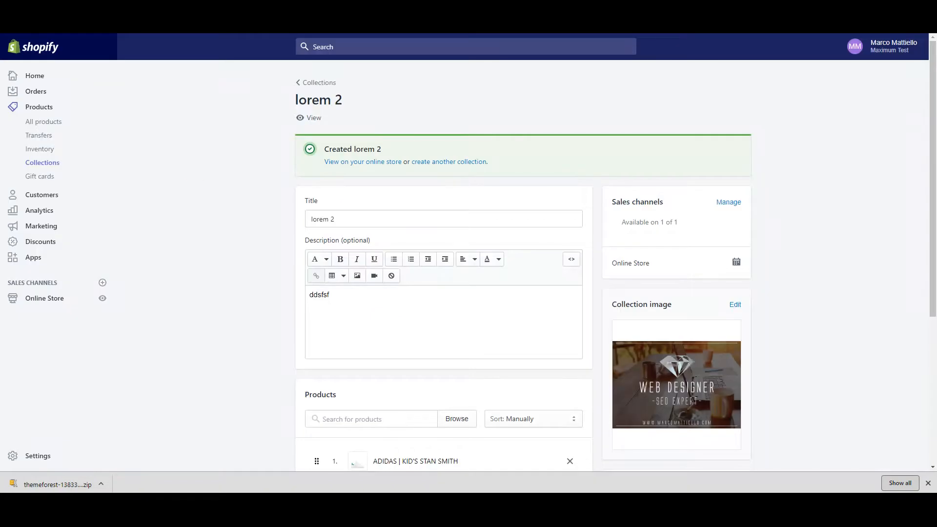
pyautogui.click(42, 163)
pyautogui.click(209, 253)
pyautogui.scroll(-5, 201, 289)
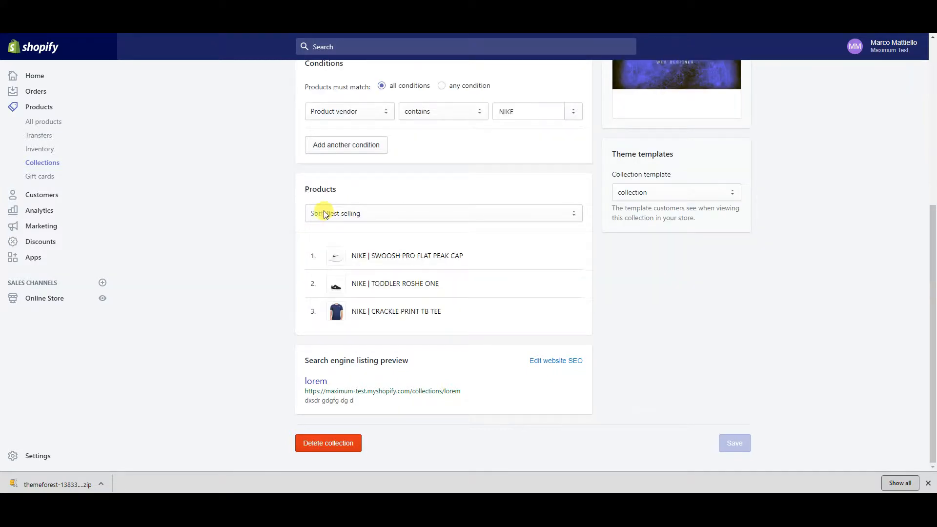
# Sort the lorem collection manually, placing Nike Toddler Roshe One first, Crackle Print TB Tee second and Swoosh Pro Flat Peak Cap third
pyautogui.click(326, 211)
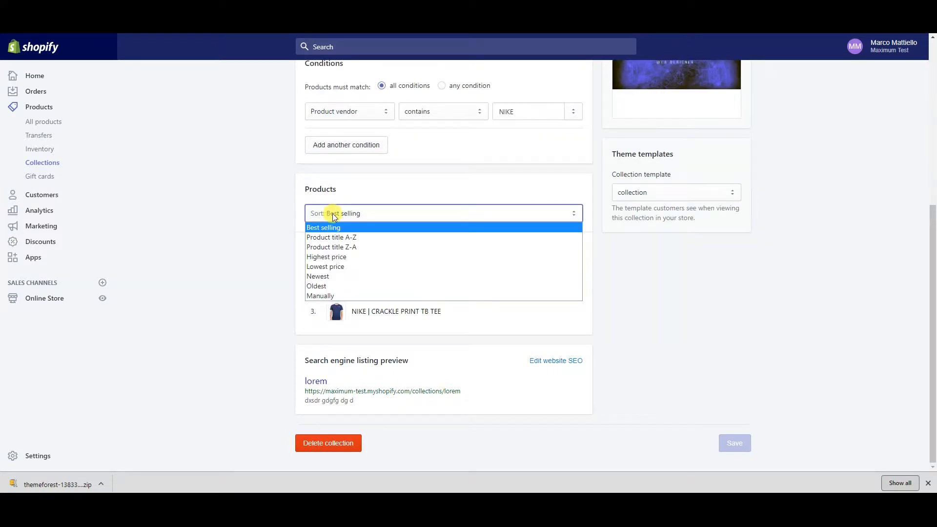
pyautogui.click(341, 294)
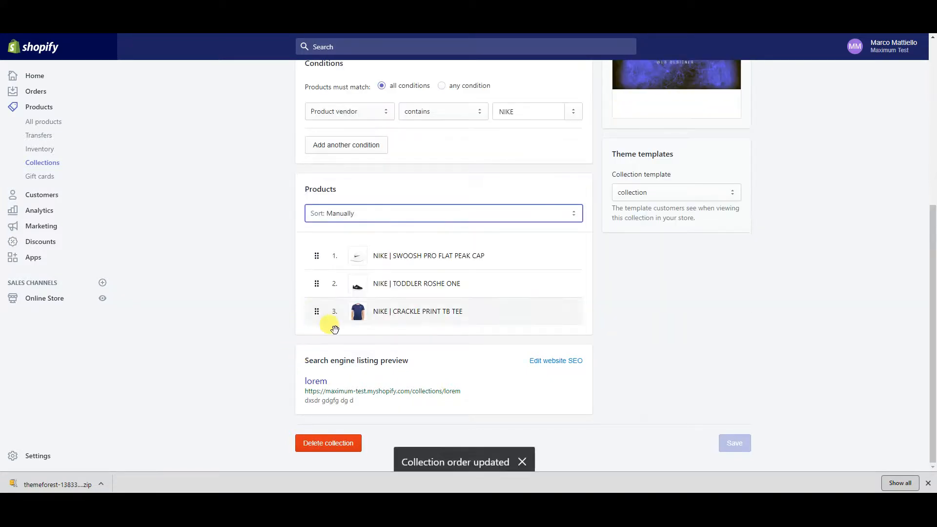
pyautogui.moveTo(316, 282); pyautogui.dragTo(318, 250)
pyautogui.moveTo(315, 313); pyautogui.dragTo(315, 284)
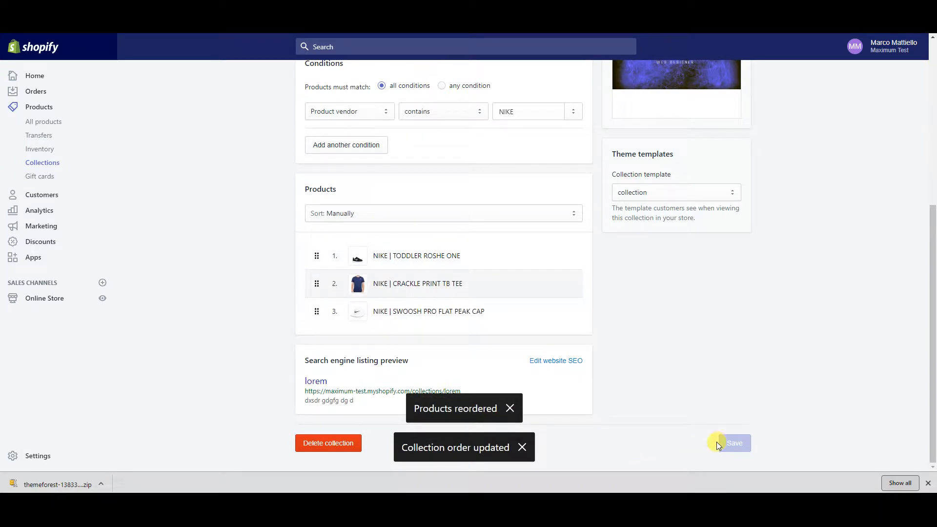
pyautogui.scroll(6, 366, 293)
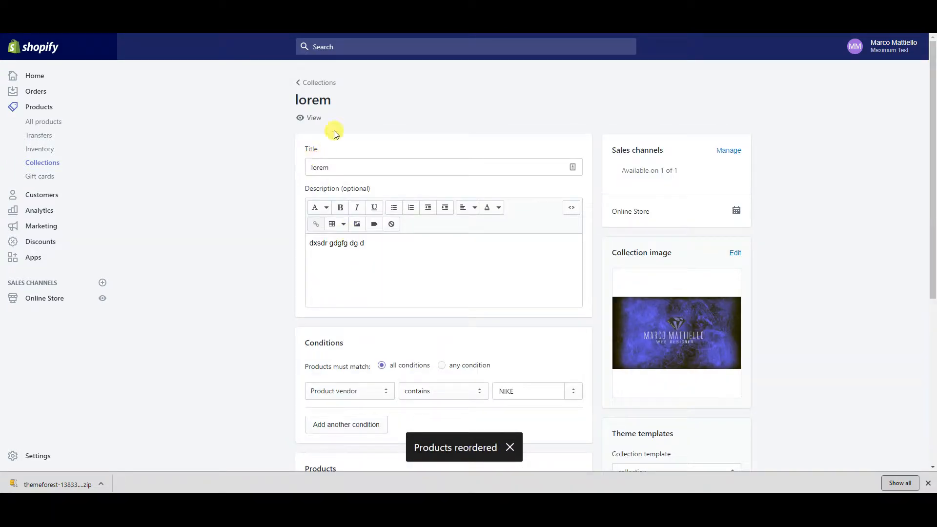
# View the lorem collection in the online store and check the order of its three Nike products
pyautogui.scroll(-6, 355, 310)
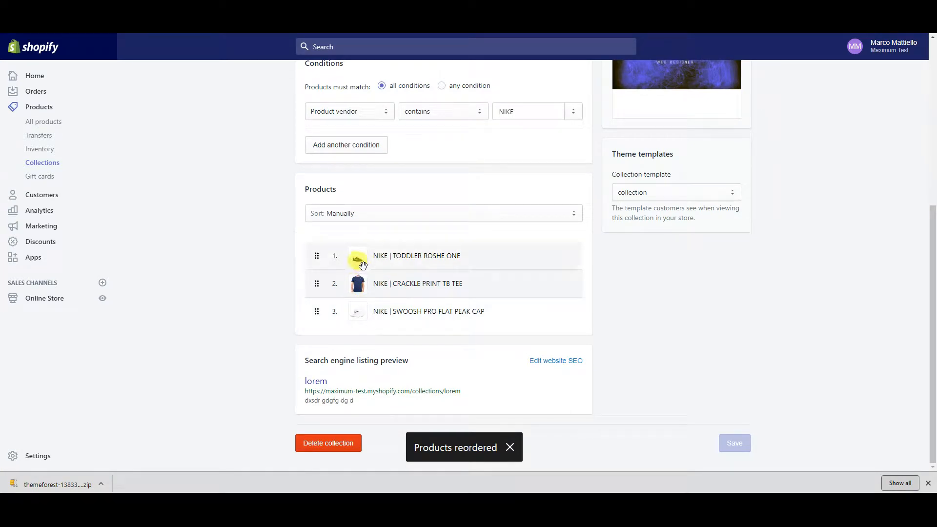
pyautogui.scroll(5, 366, 316)
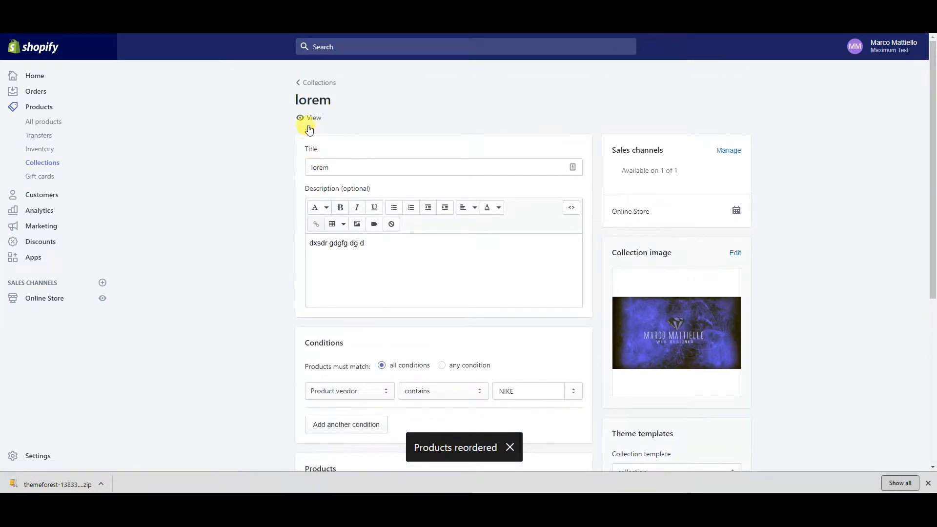
pyautogui.click(310, 117)
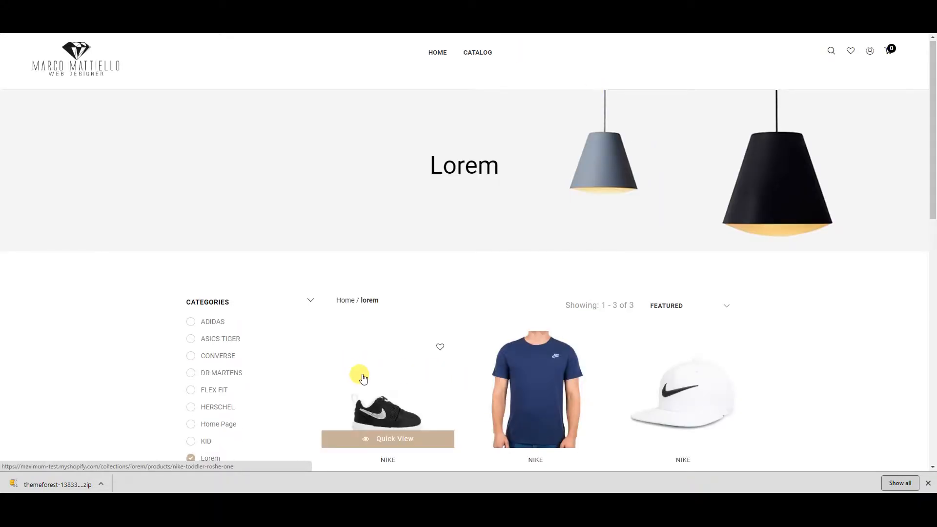
pyautogui.scroll(-3, 360, 377)
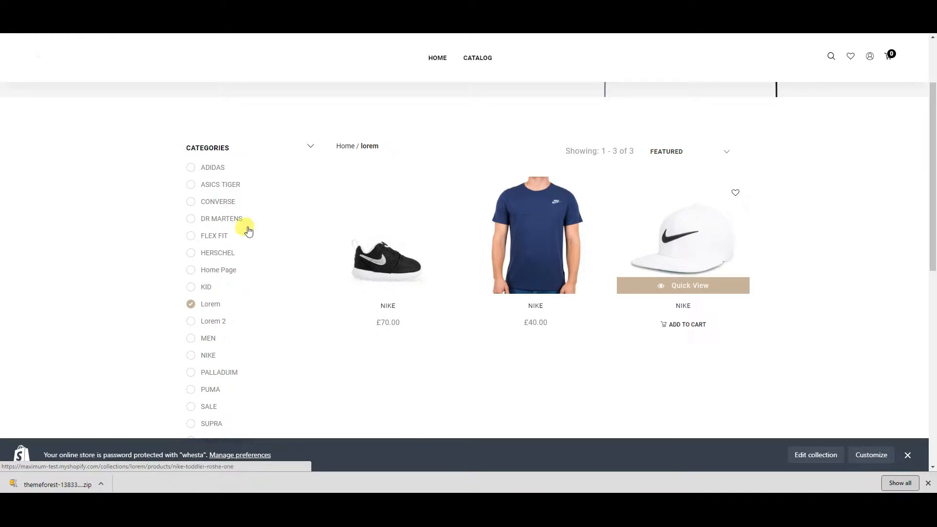
pyautogui.scroll(-3, 207, 234)
pyautogui.scroll(6, 138, 212)
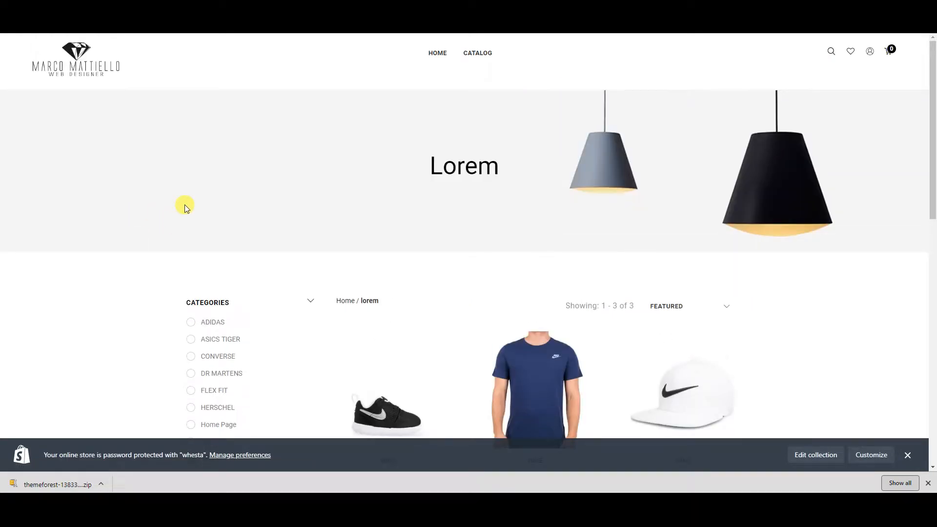
pyautogui.scroll(-6, 341, 325)
pyautogui.scroll(3, 330, 283)
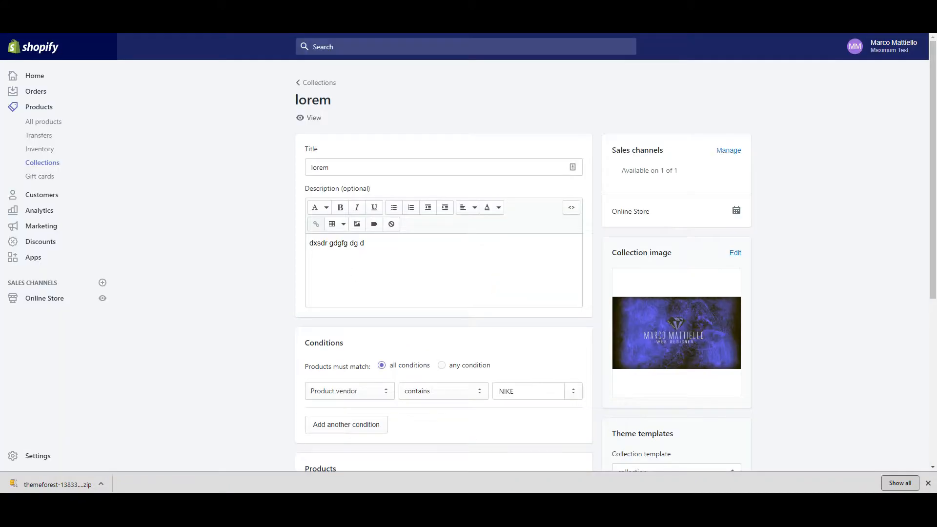
# Open the product inventory and set the quantity of the lotem Blue variant to 5, then save it
pyautogui.click(40, 149)
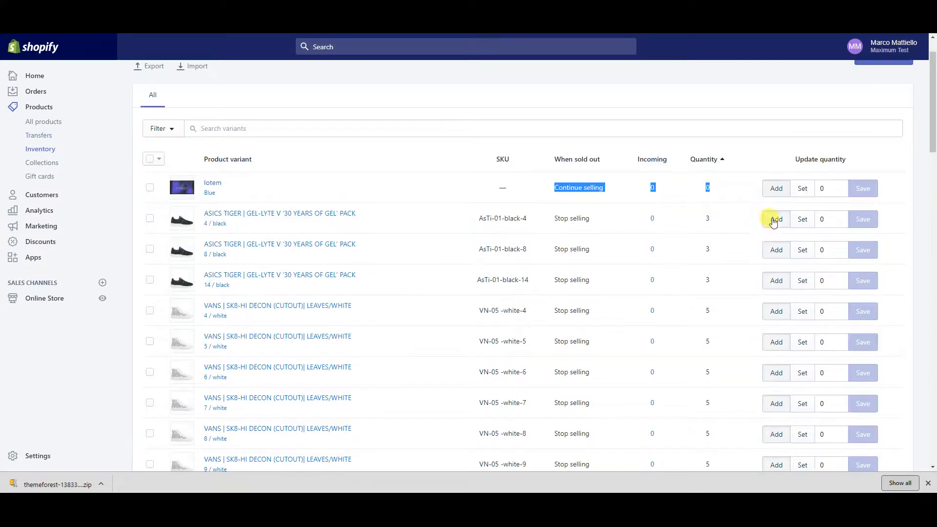
pyautogui.moveTo(713, 215); pyautogui.dragTo(696, 220)
pyautogui.click(823, 217)
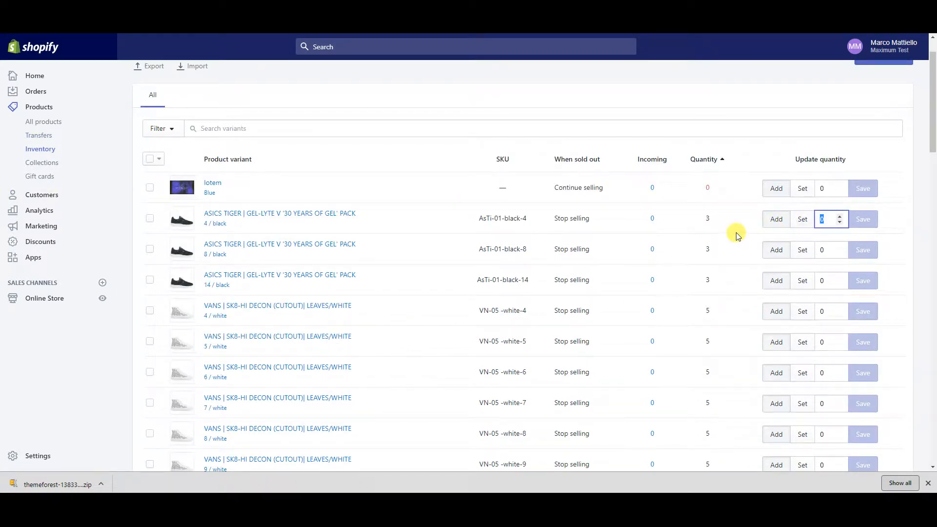
pyautogui.click(825, 189)
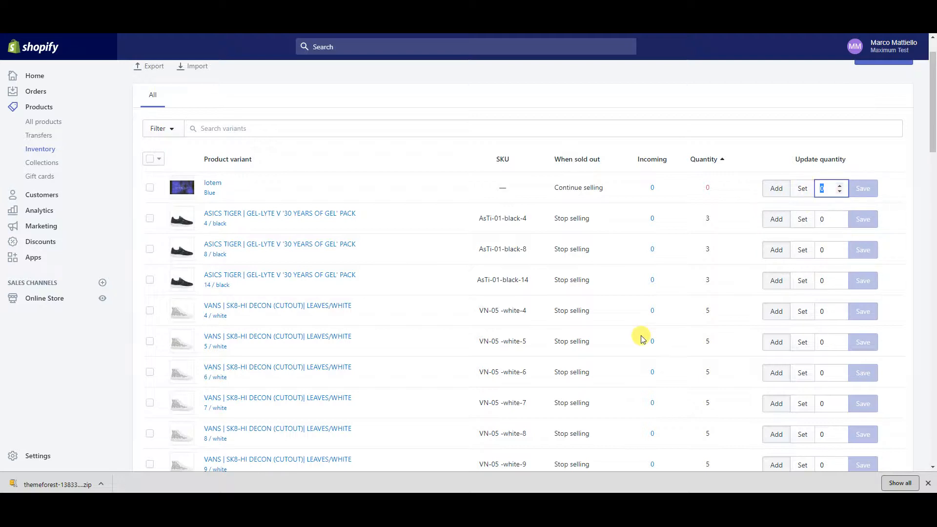
pyautogui.write('5')
pyautogui.click(800, 189)
pyautogui.click(862, 189)
# Add 2 to the lotem Blue variant's inventory quantity and save the change
pyautogui.click(824, 188)
pyautogui.click(772, 193)
pyautogui.click(826, 190)
pyautogui.write('2')
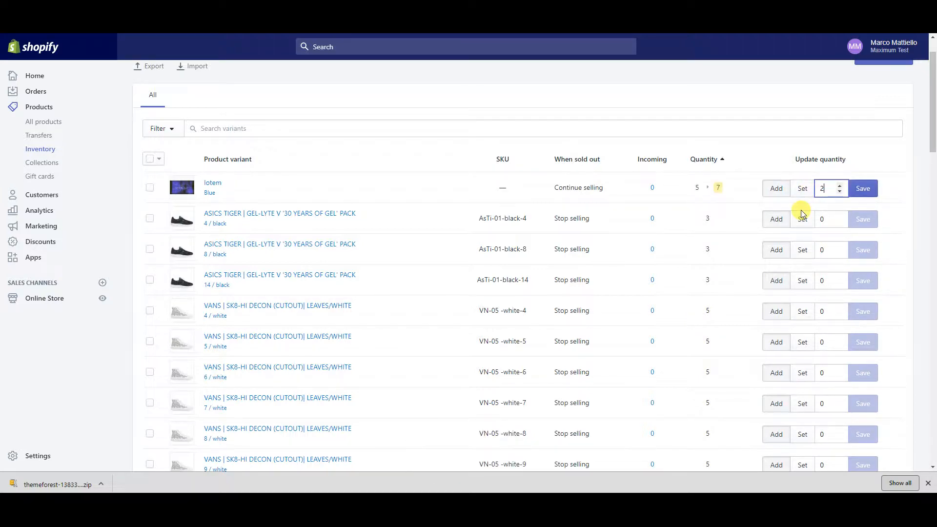
pyautogui.click(862, 189)
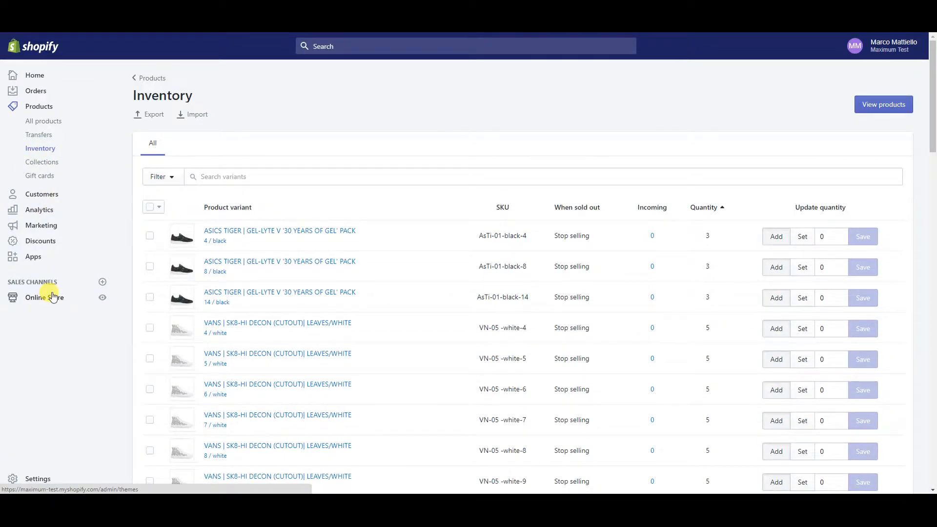
# Go to the online store's blog posts and open the lorem post for editing
pyautogui.scroll(-6, 97, 317)
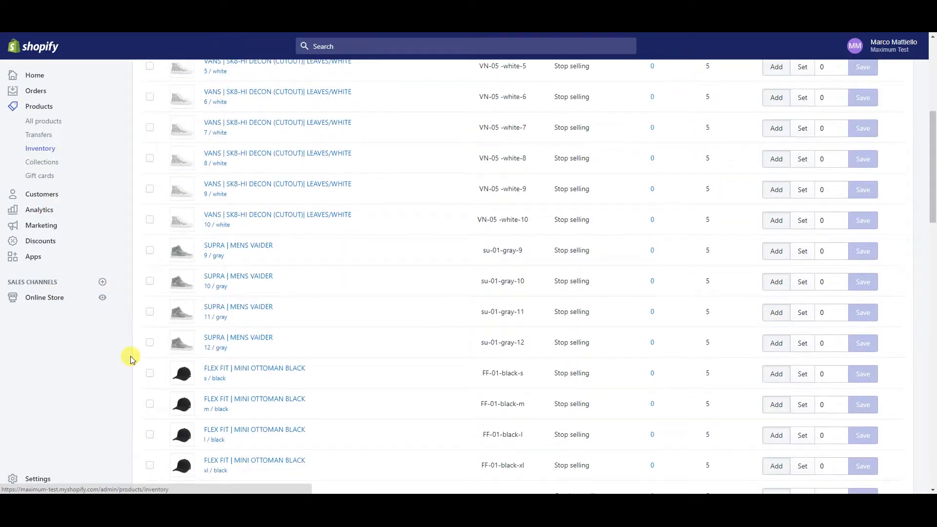
pyautogui.scroll(6, 122, 243)
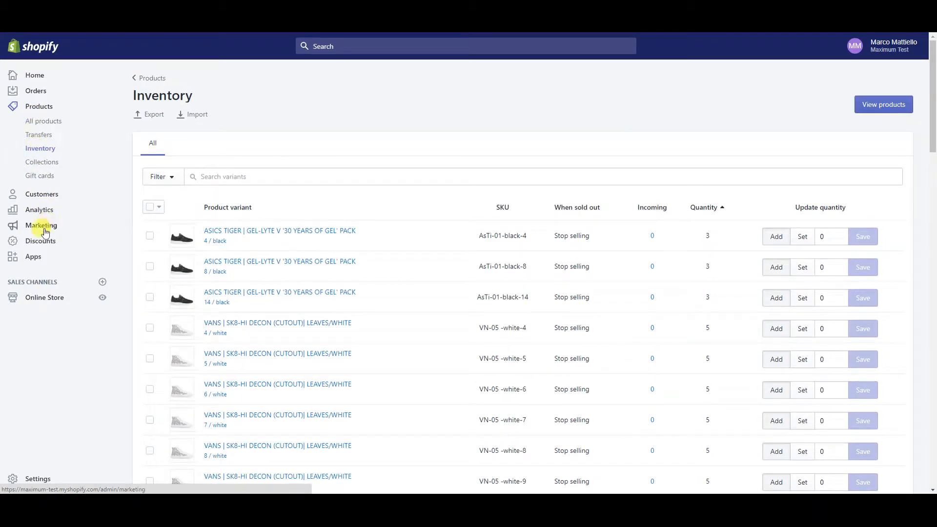
pyautogui.click(37, 302)
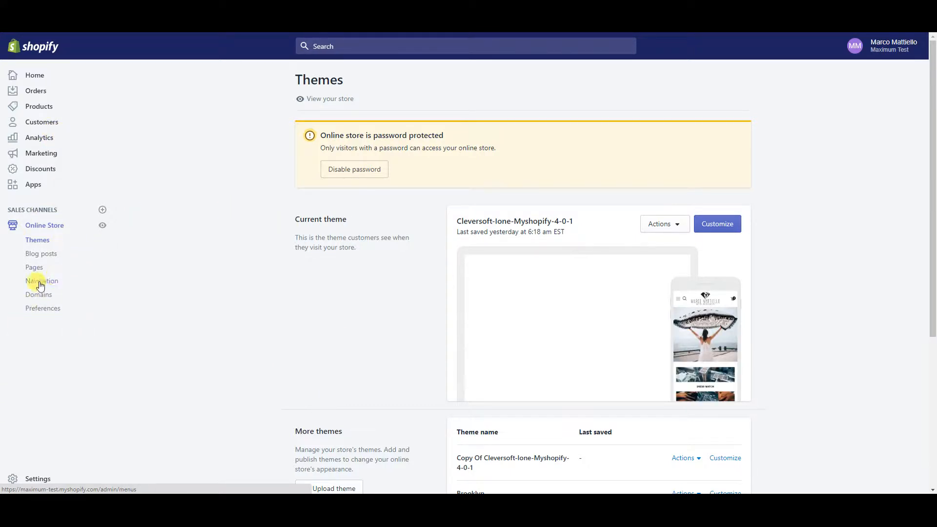
pyautogui.click(50, 258)
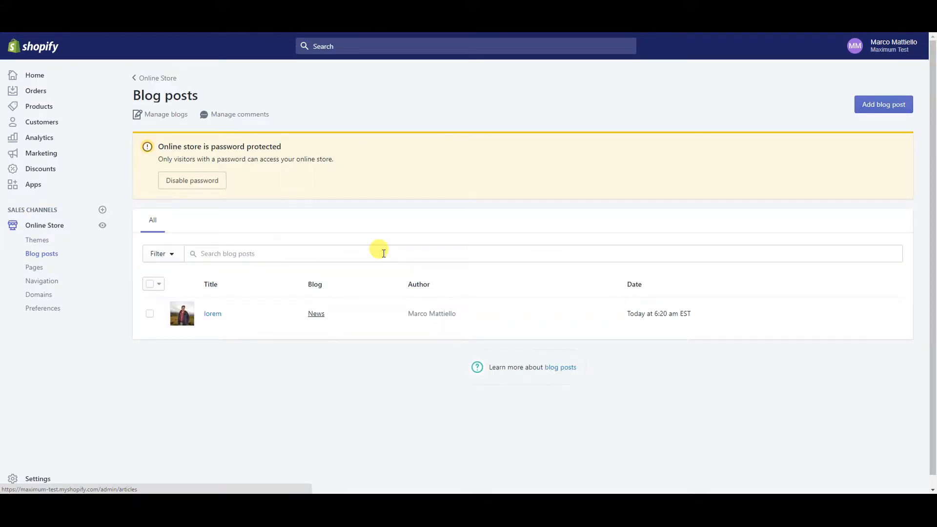
pyautogui.click(229, 319)
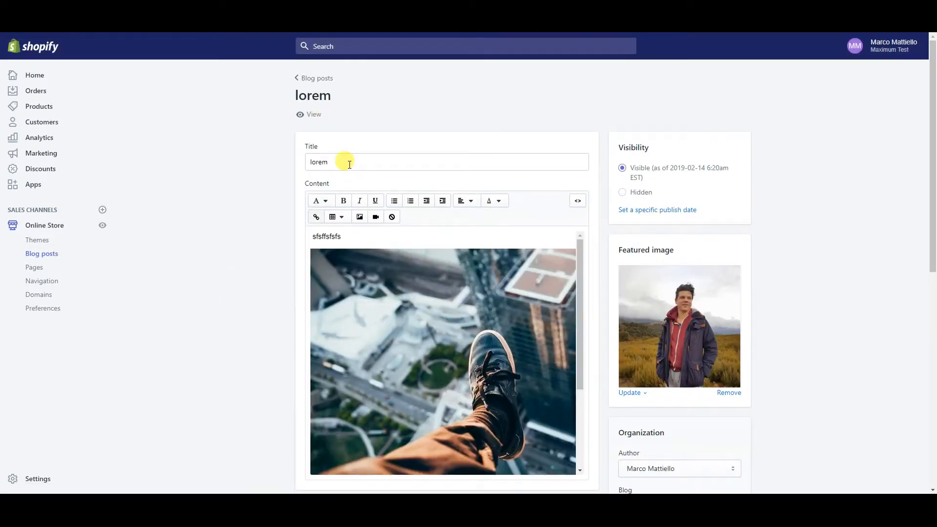
# Examine the post's title and content, including the content's HTML source, and return to the visual editor
pyautogui.click(355, 162)
pyautogui.scroll(-3, 410, 348)
pyautogui.scroll(3, 410, 349)
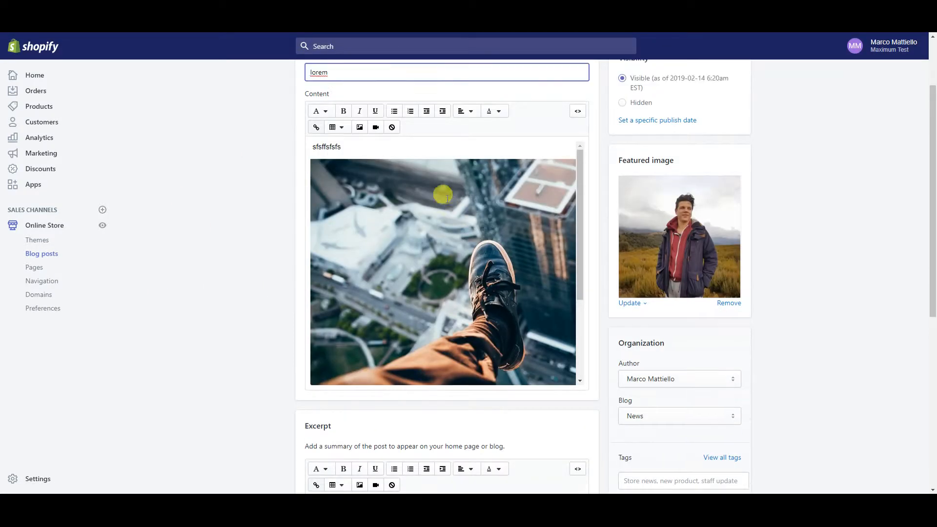
pyautogui.click(410, 192)
pyautogui.moveTo(579, 245)
pyautogui.mouseDown()
pyautogui.moveTo(579, 336)
pyautogui.moveTo(578, 233)
pyautogui.mouseUp()
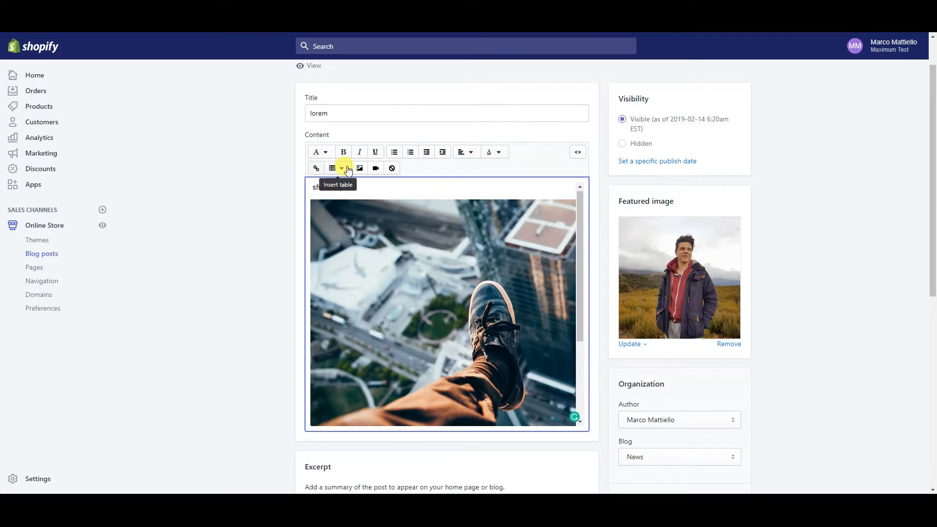
pyautogui.click(578, 152)
pyautogui.click(411, 195)
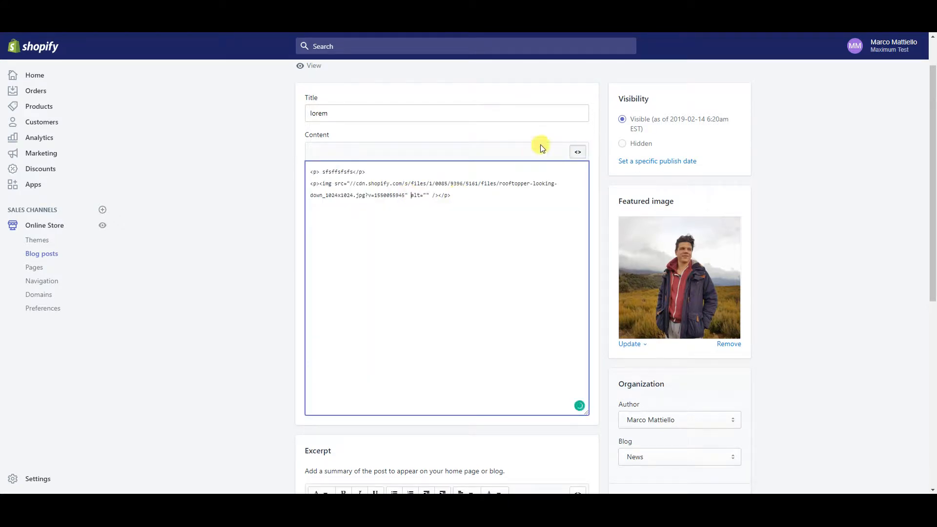
pyautogui.click(578, 152)
pyautogui.click(342, 196)
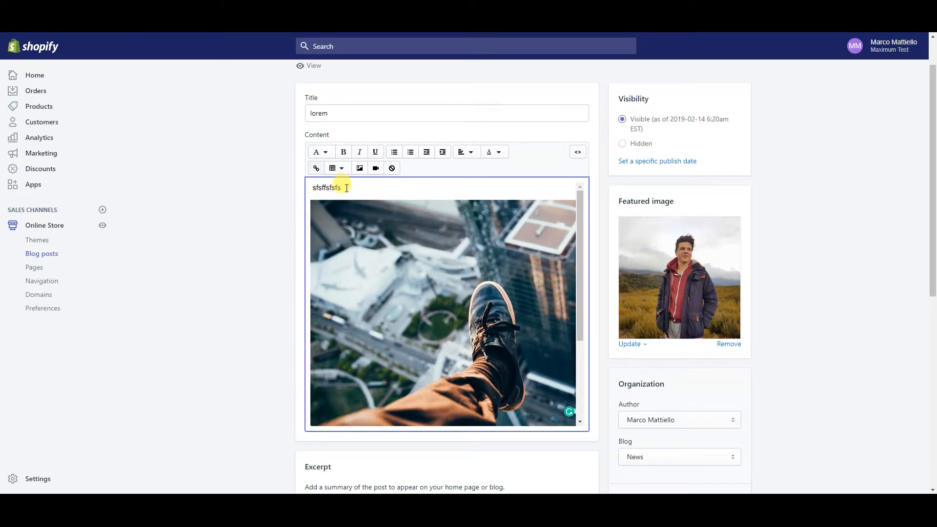
# Review the post's excerpt and the template suffix options, keeping the article template
pyautogui.scroll(-1, 295, 266)
pyautogui.scroll(-4, 294, 266)
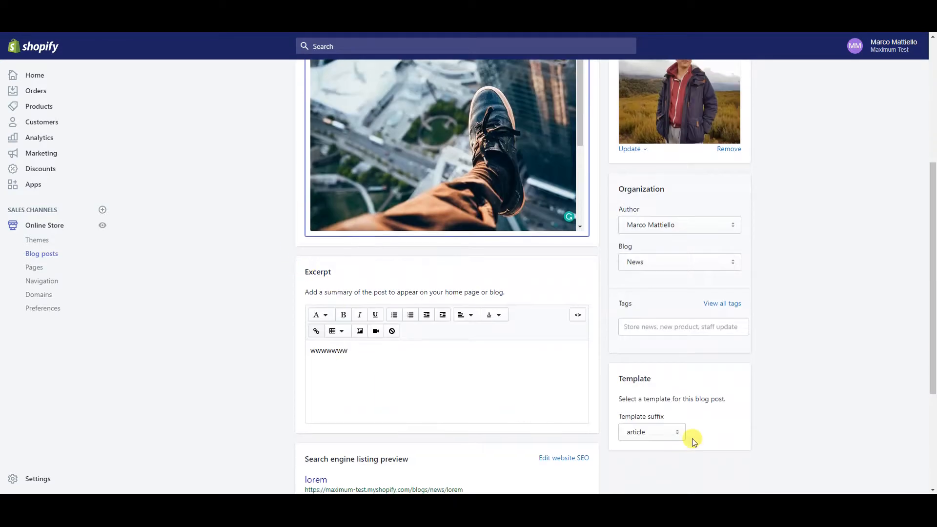
pyautogui.click(643, 432)
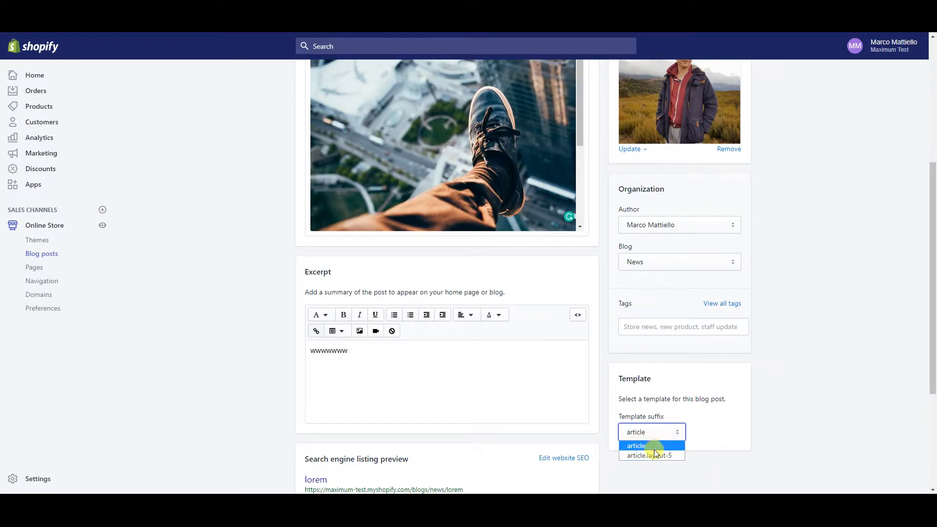
pyautogui.click(803, 293)
pyautogui.scroll(5, 511, 242)
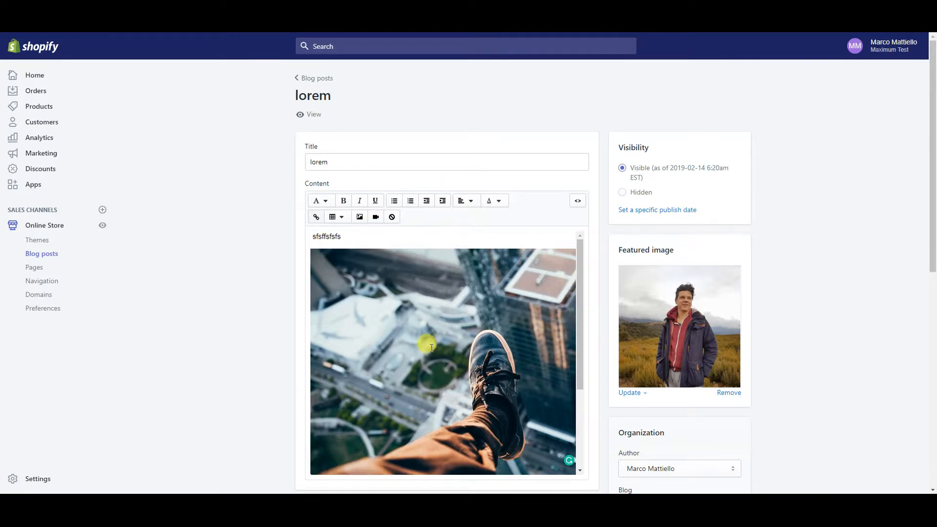
# Examine the lorem post's content and its featured image
pyautogui.click(348, 236)
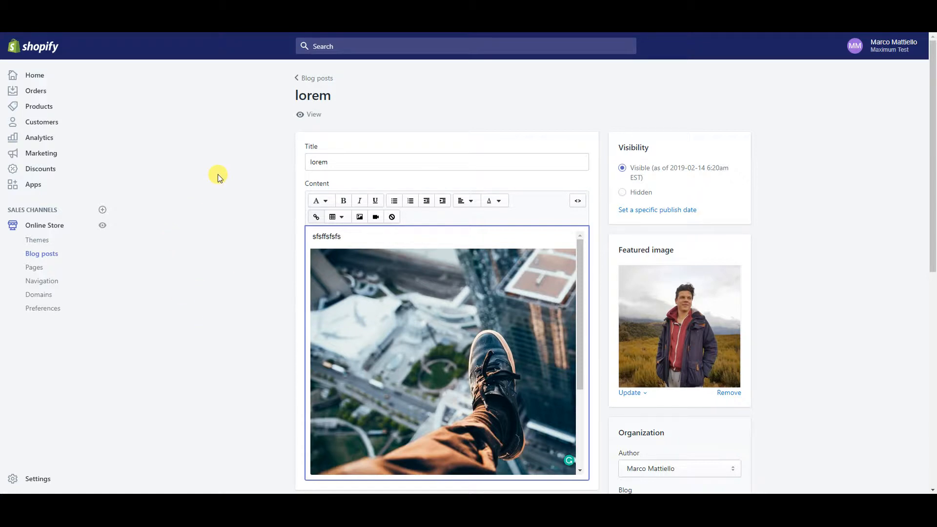
pyautogui.click(415, 125)
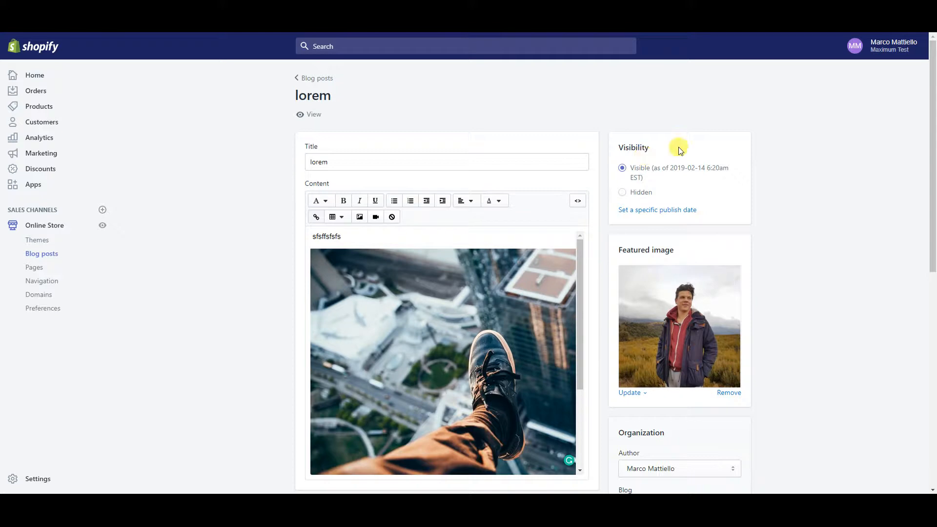
pyautogui.scroll(-2, 742, 317)
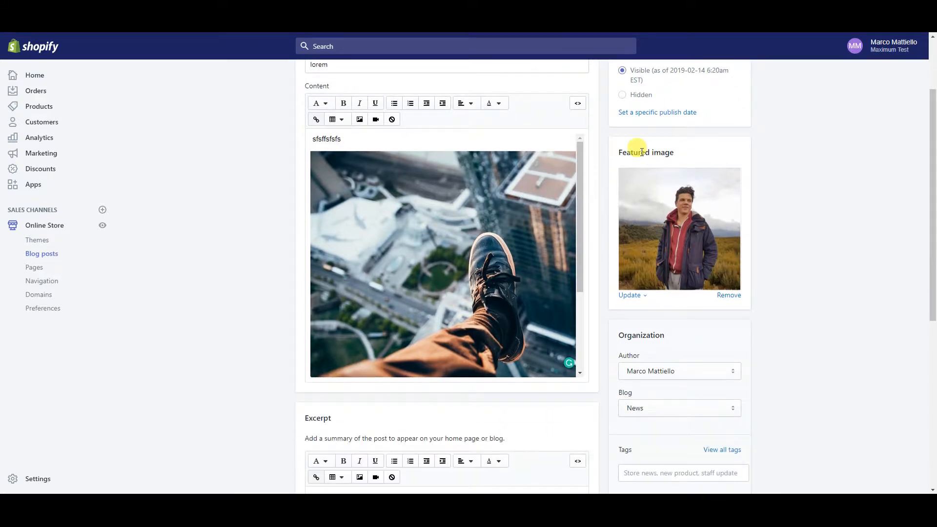
pyautogui.moveTo(618, 158); pyautogui.dragTo(686, 155)
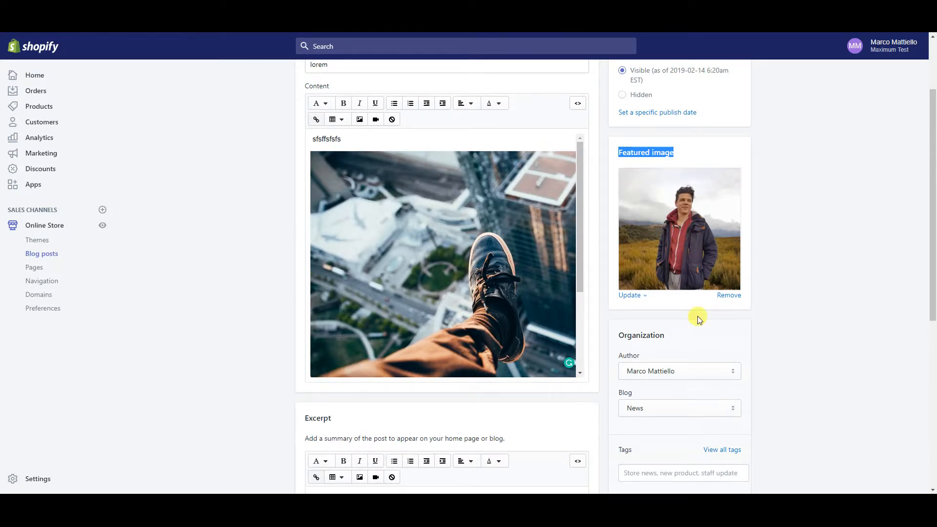
pyautogui.scroll(-3, 674, 326)
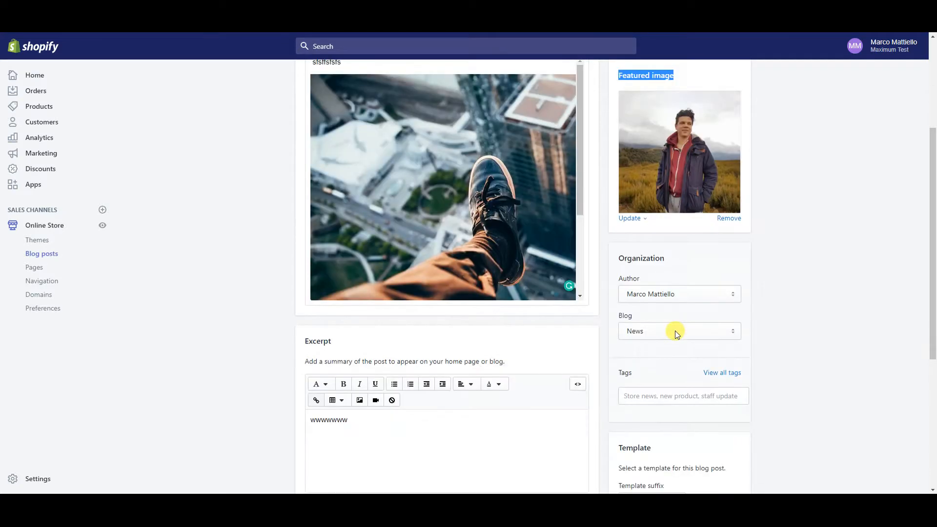
# Check the post's tags field and the available blog choices, keeping the News blog
pyautogui.click(639, 321)
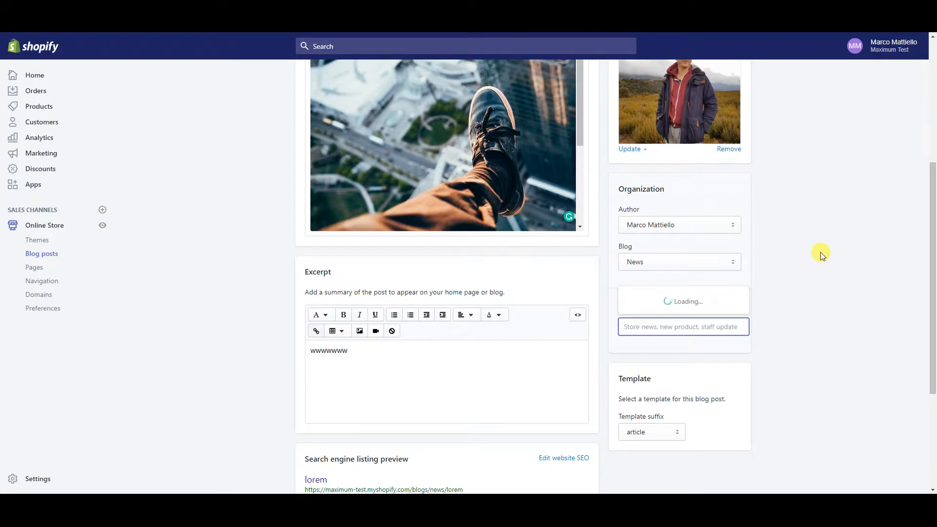
pyautogui.click(838, 241)
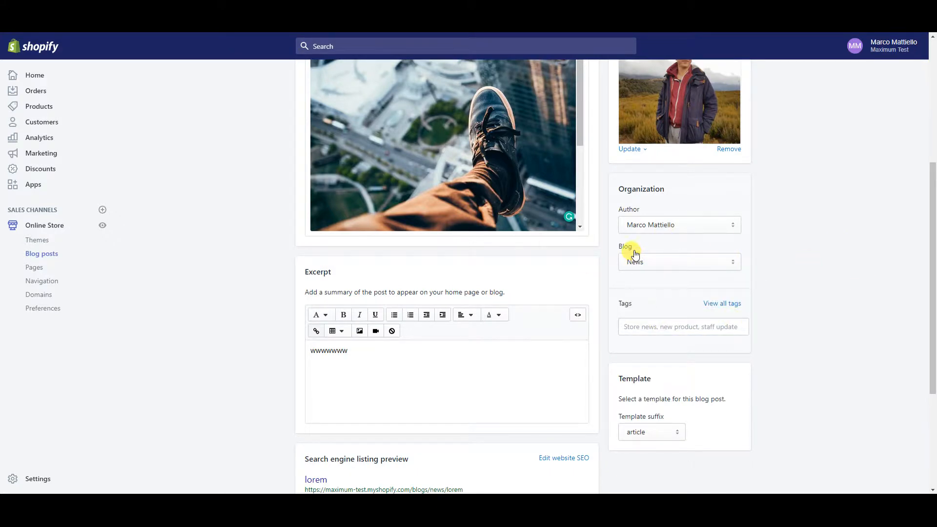
pyautogui.moveTo(637, 253); pyautogui.dragTo(624, 252)
pyautogui.click(646, 267)
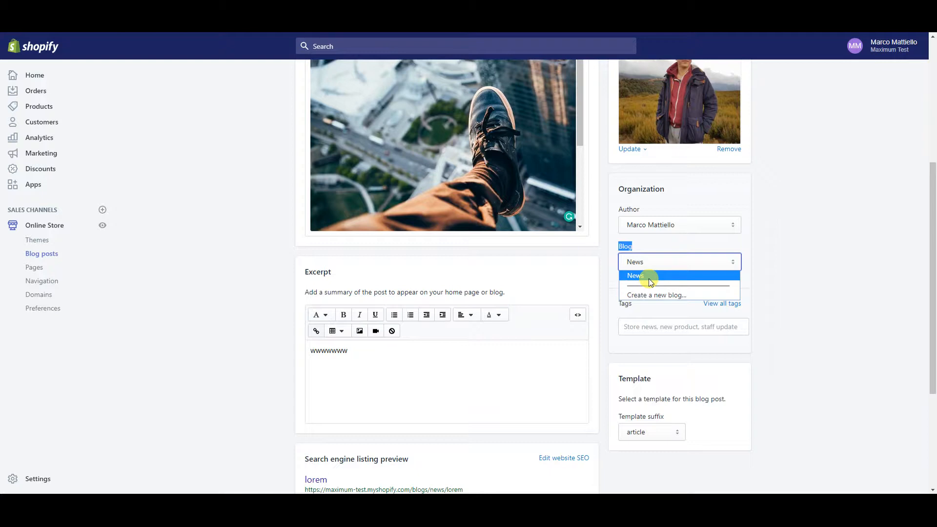
pyautogui.click(809, 279)
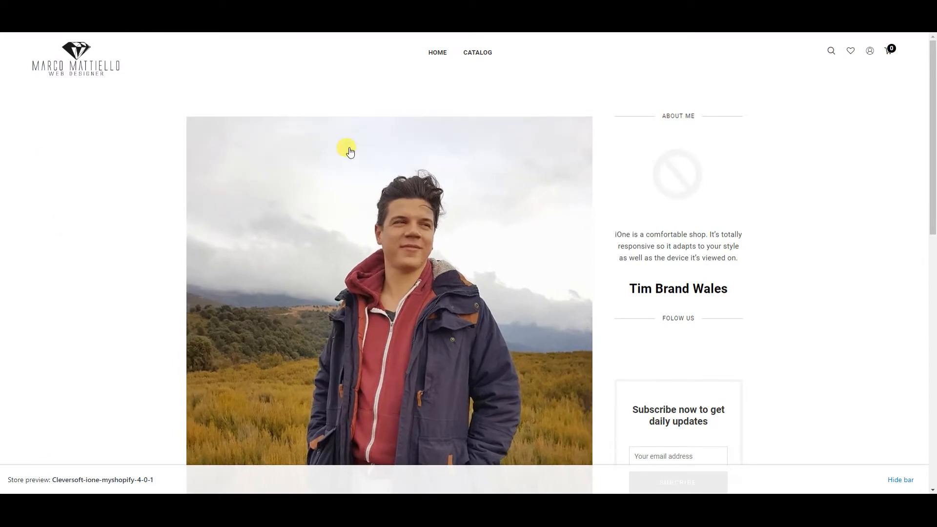
# Look through the blog in the store preview, examining the lorem post's featured image, date, title and excerpt
pyautogui.scroll(-5, 350, 151)
pyautogui.scroll(6, 351, 239)
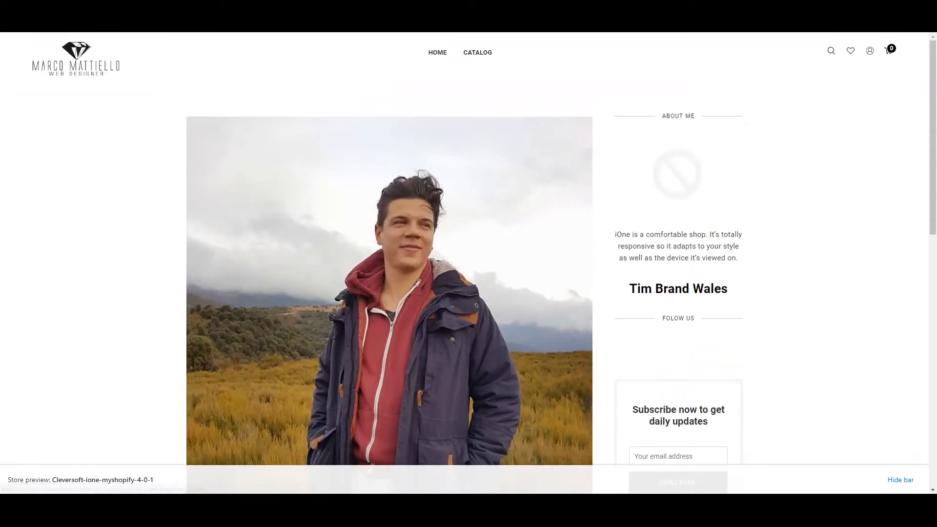
pyautogui.scroll(-5, 360, 192)
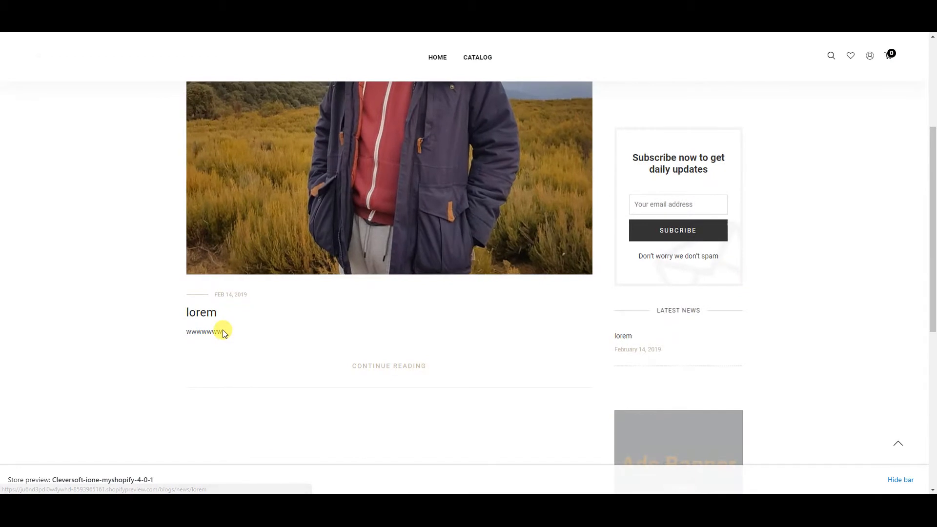
pyautogui.moveTo(230, 330); pyautogui.dragTo(184, 309)
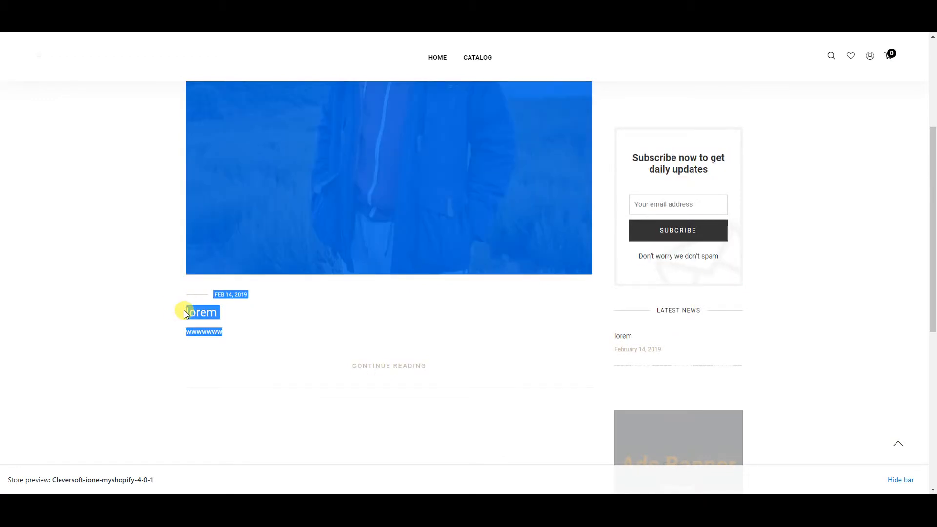
# Compare the lorem post's title and excerpt in the store preview with the matching fields in the post editor
pyautogui.click(210, 347)
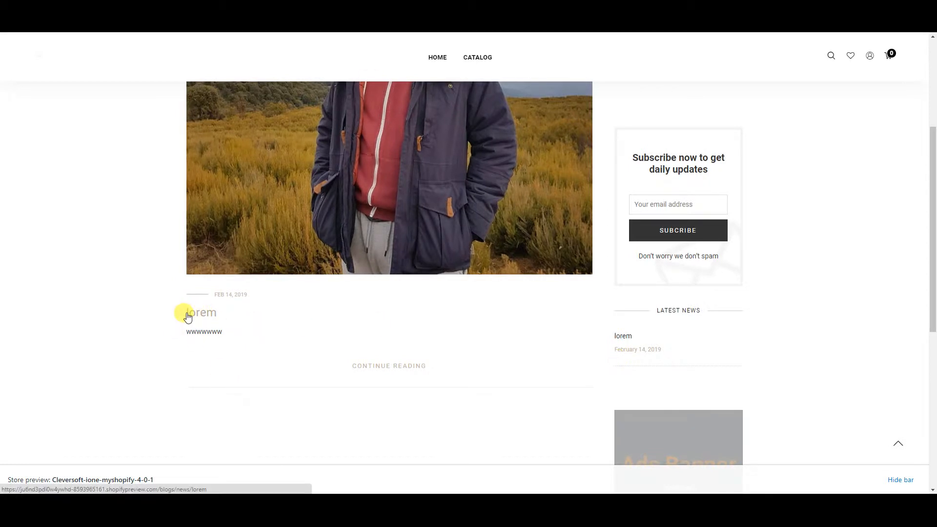
pyautogui.moveTo(181, 315); pyautogui.dragTo(233, 310)
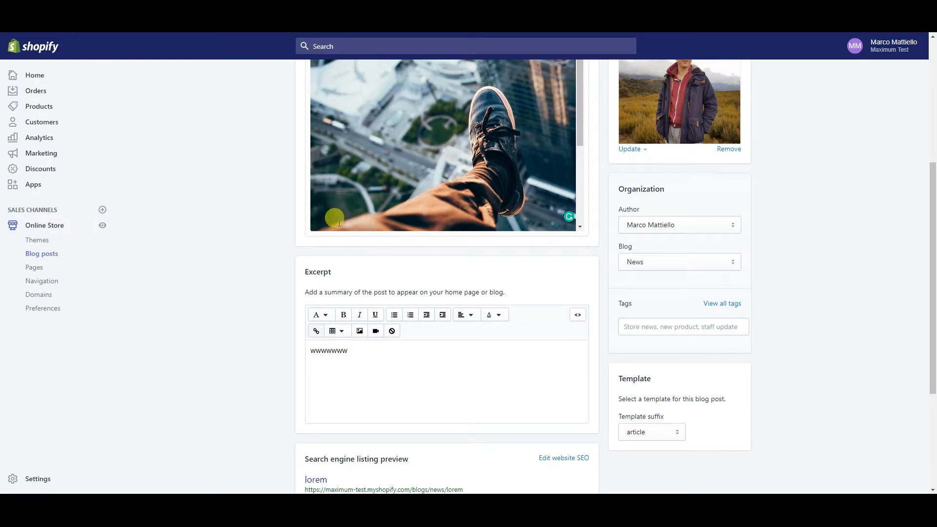
pyautogui.scroll(5, 336, 190)
pyautogui.doubleClick(342, 167)
pyautogui.scroll(-6, 329, 337)
pyautogui.moveTo(336, 224); pyautogui.dragTo(309, 225)
pyautogui.click(309, 226)
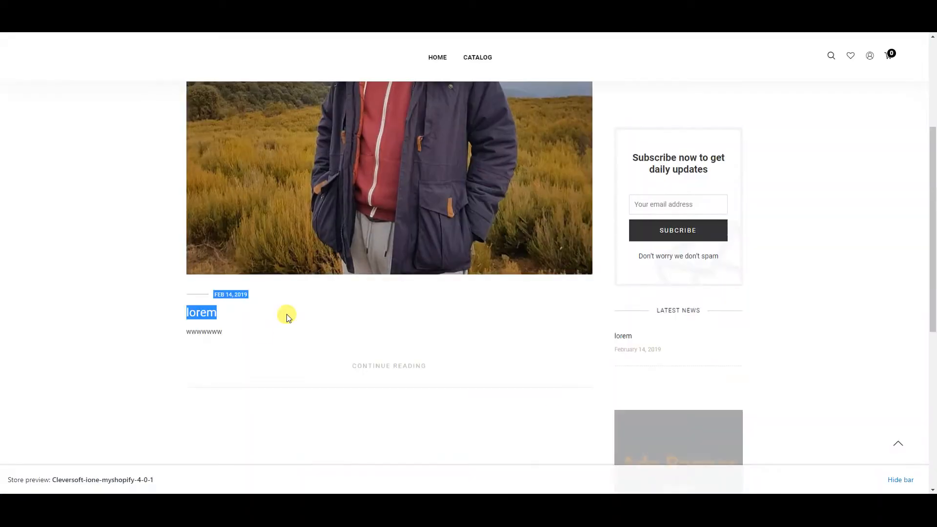
pyautogui.click(226, 327)
pyautogui.moveTo(192, 330); pyautogui.dragTo(195, 318)
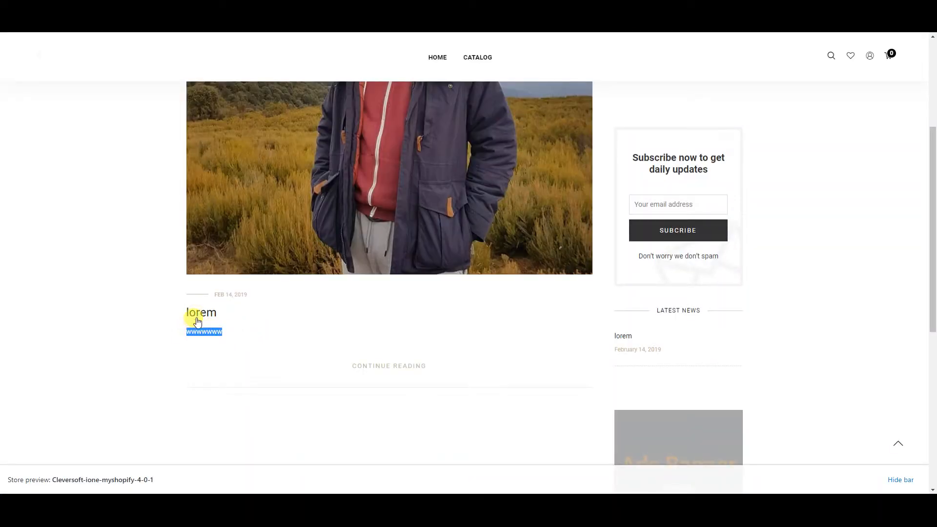
# Look over the whole blog page in the store preview, from the featured image down to the footer
pyautogui.scroll(-5, 349, 281)
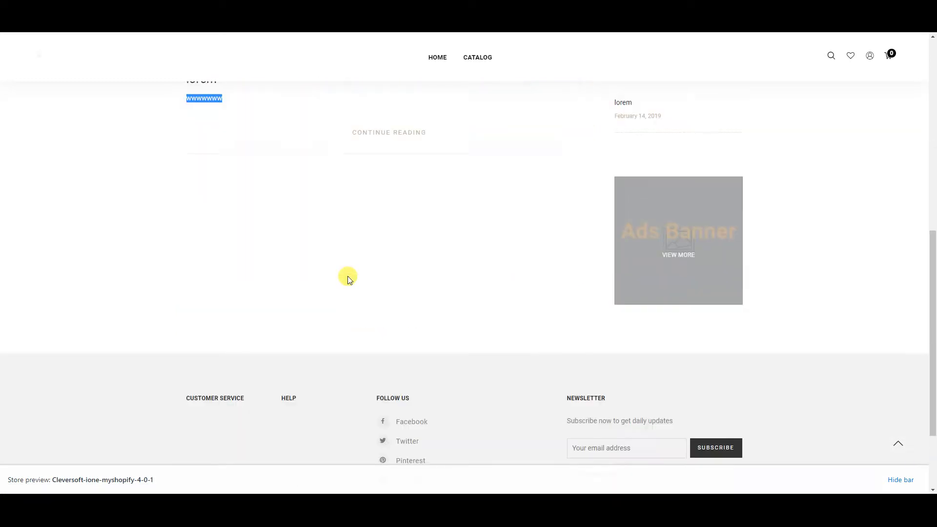
pyautogui.scroll(7, 347, 276)
pyautogui.scroll(4, 316, 266)
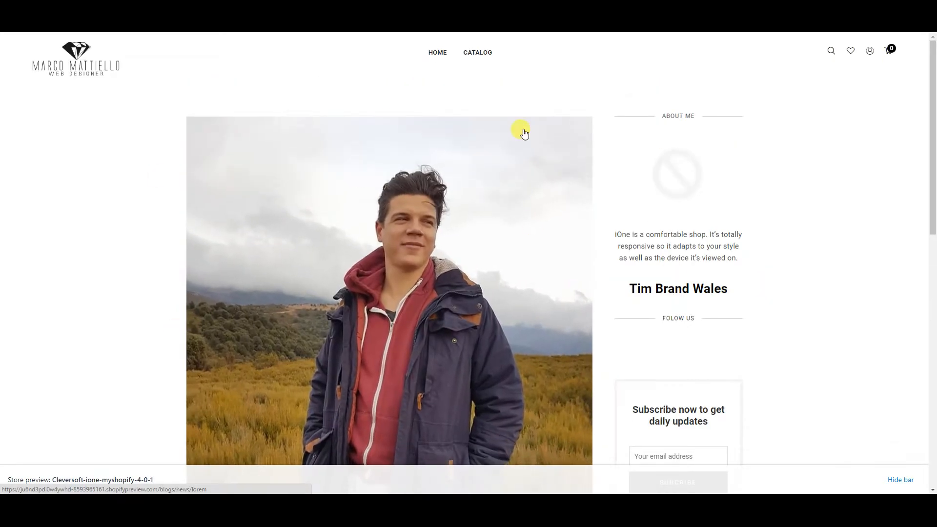
pyautogui.scroll(-6, 486, 300)
pyautogui.scroll(-4, 394, 349)
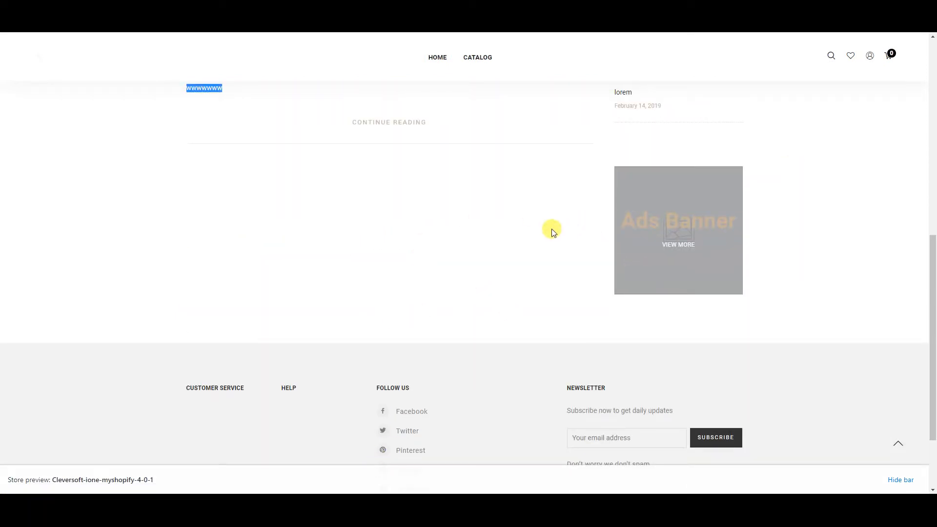
pyautogui.scroll(4, 568, 229)
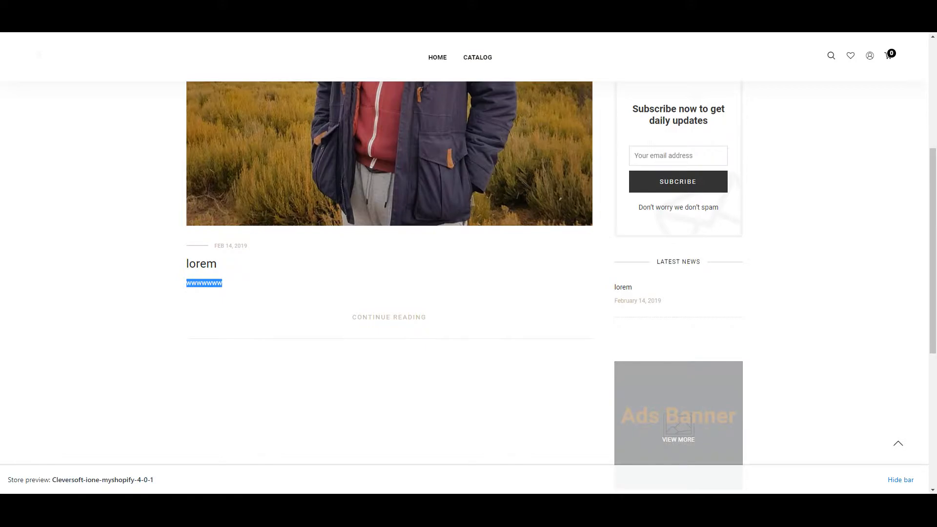
# Return to the post editor and review the search engine listing preview and the blog selection, keeping News
pyautogui.hotkey('ctrl', 'Tab')
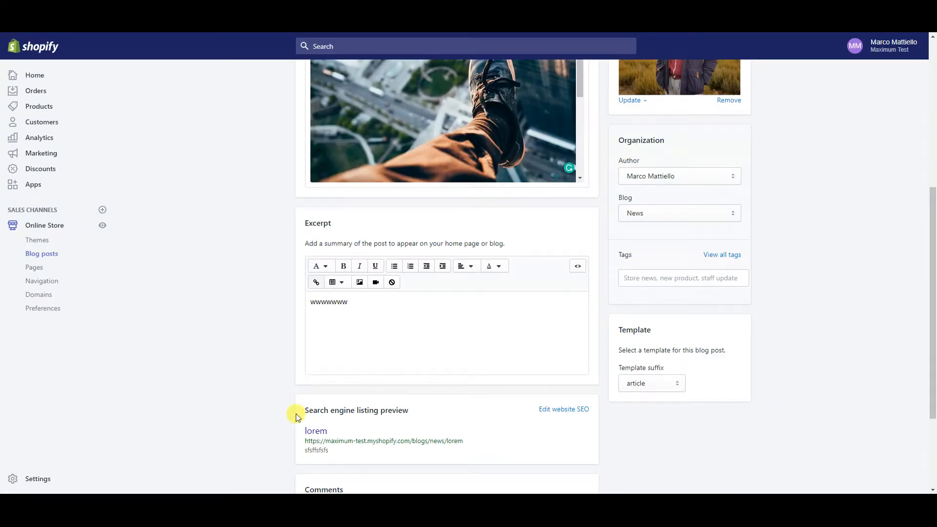
pyautogui.scroll(-3, 295, 412)
pyautogui.scroll(5, 710, 390)
pyautogui.scroll(-3, 711, 391)
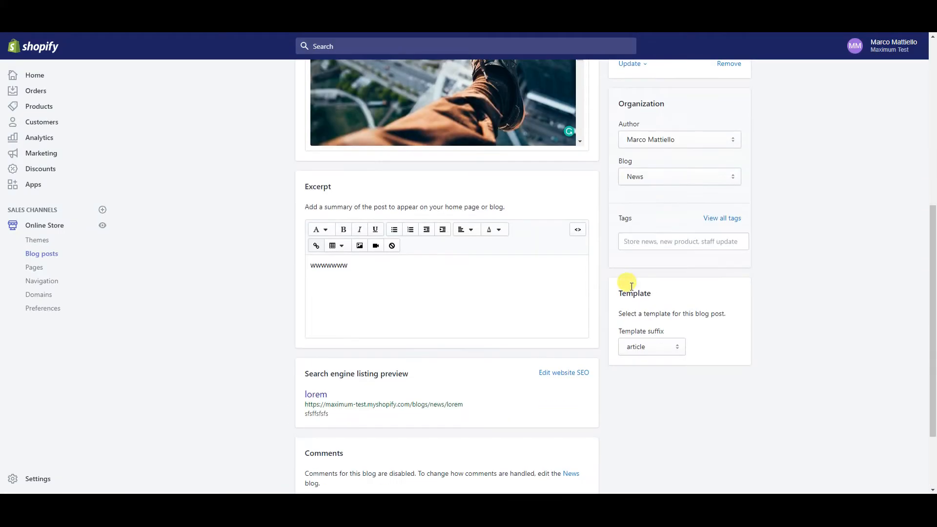
pyautogui.click(666, 178)
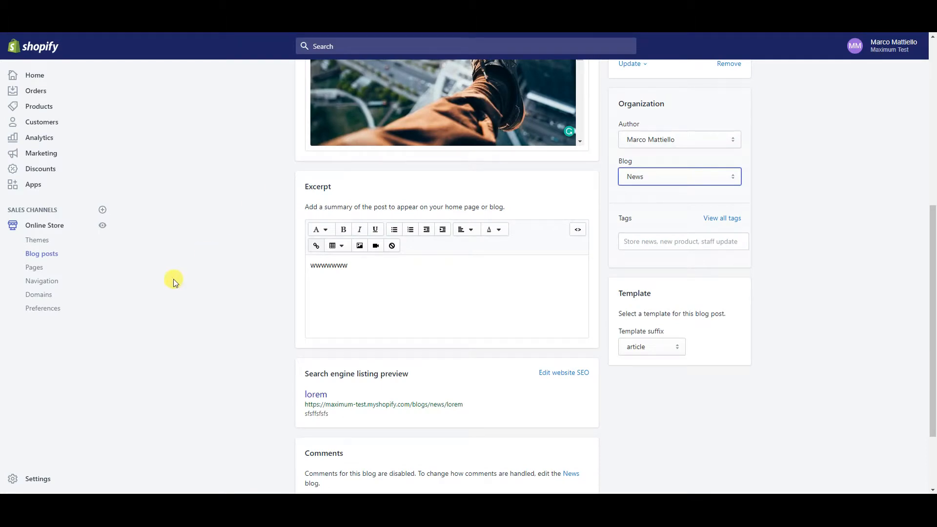
# Open a new blank store page and examine its title, content and website SEO fields
pyautogui.click(30, 267)
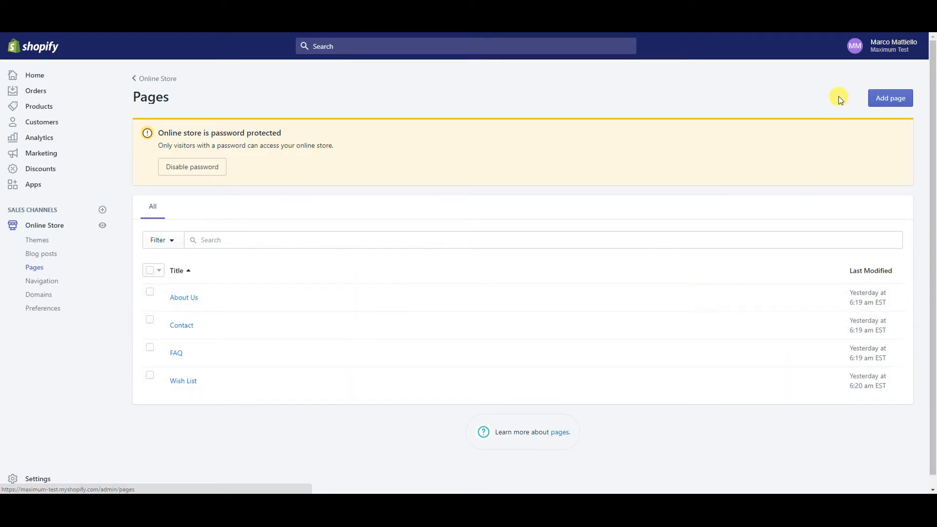
pyautogui.click(885, 103)
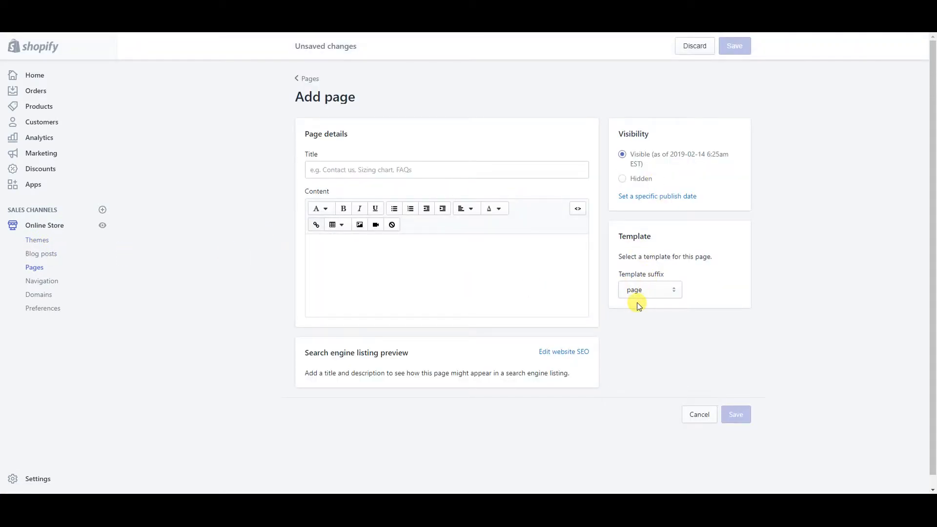
pyautogui.click(357, 167)
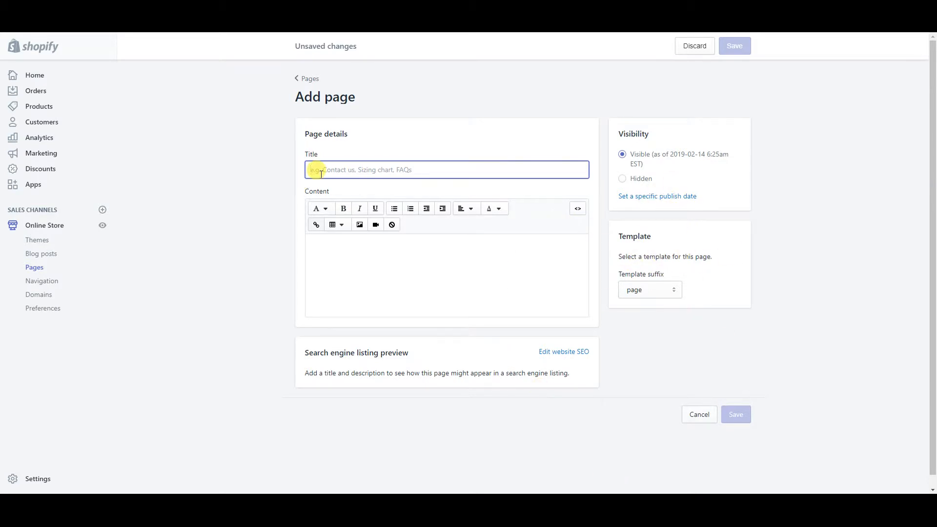
pyautogui.click(353, 276)
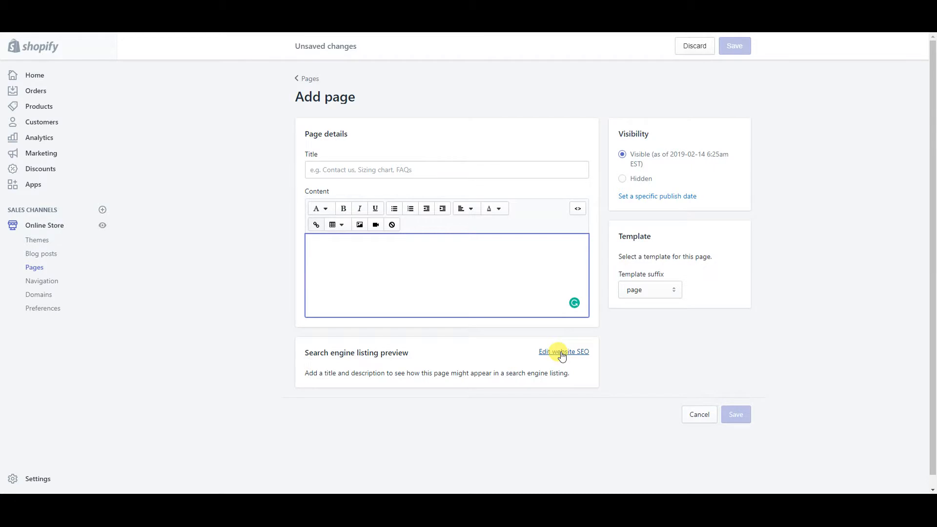
pyautogui.click(559, 352)
pyautogui.scroll(-1, 441, 347)
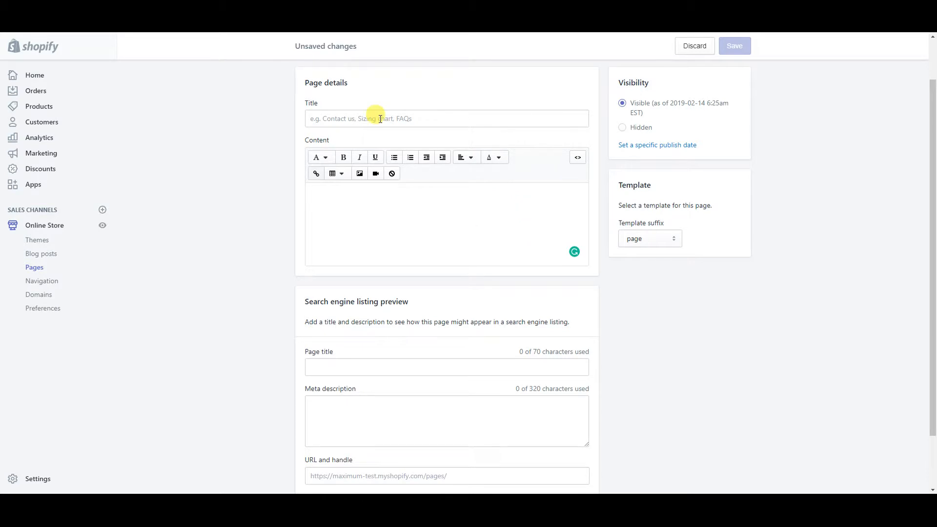
pyautogui.click(371, 207)
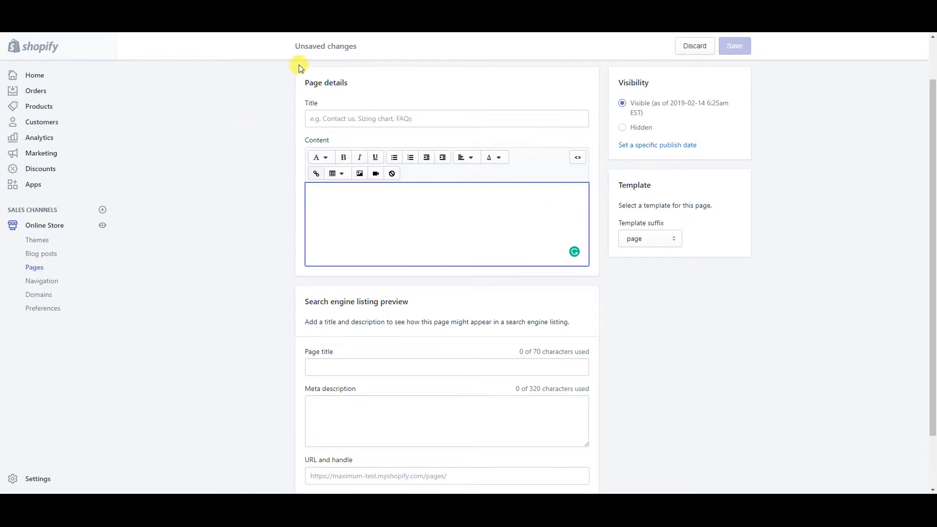
# Add a Contact item linked to the Contact page to the store's main navigation menu
pyautogui.click(46, 283)
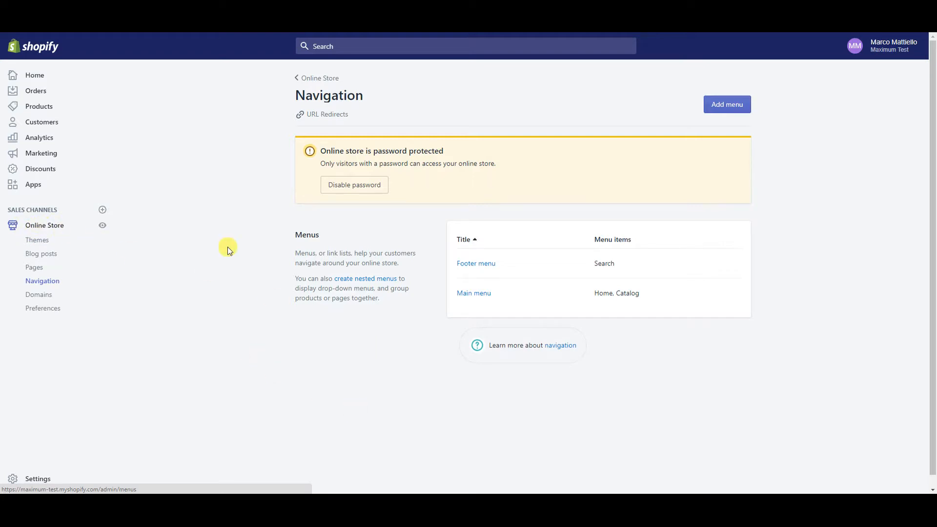
pyautogui.click(476, 294)
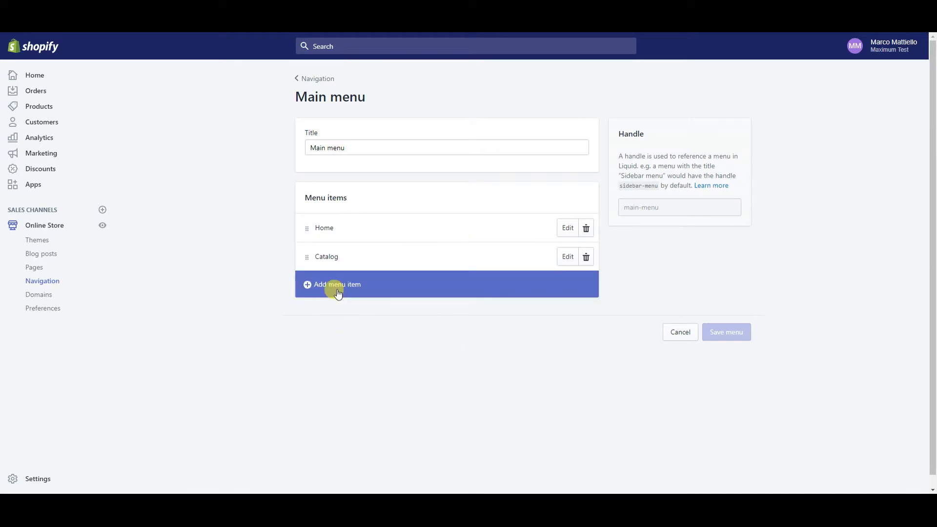
pyautogui.click(335, 289)
pyautogui.click(358, 263)
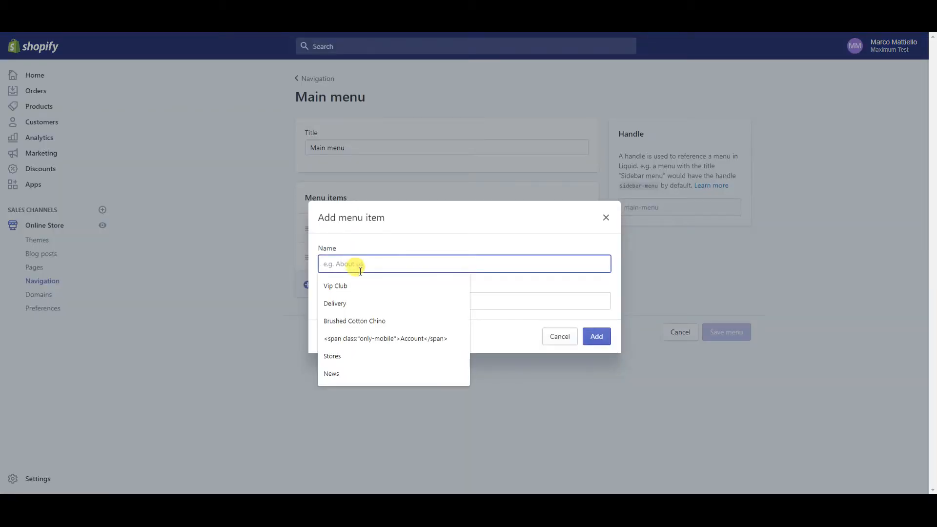
pyautogui.click(536, 288)
pyautogui.click(410, 301)
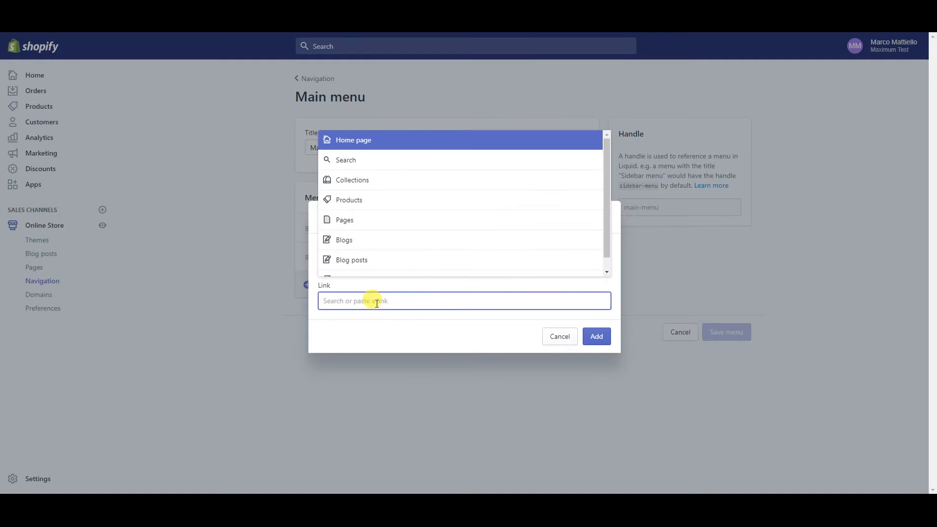
pyautogui.click(340, 217)
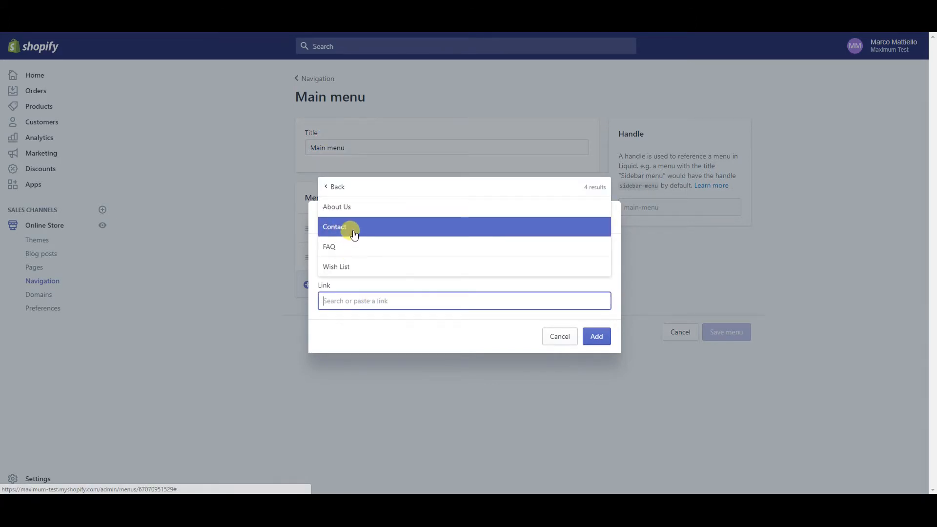
pyautogui.click(354, 235)
pyautogui.click(594, 337)
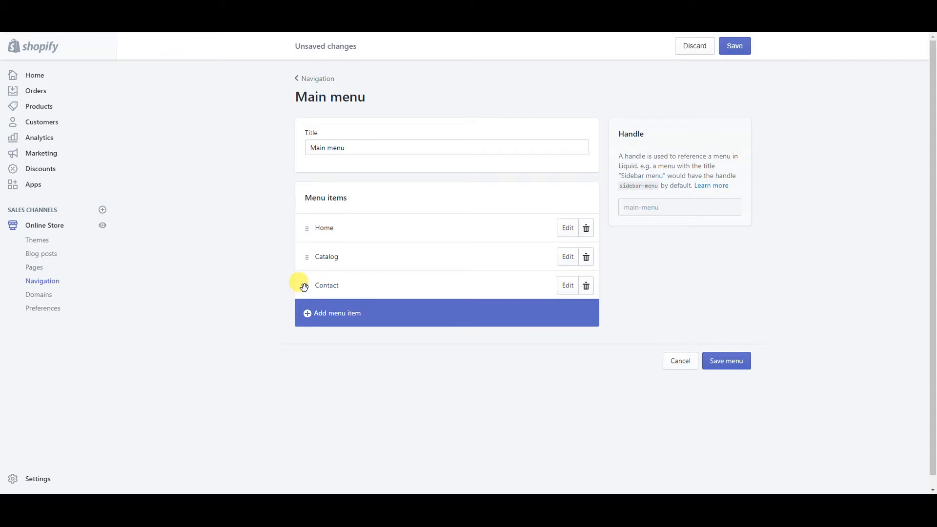
# Try nesting the Contact item under Catalog, and return it to the top level below Catalog
pyautogui.moveTo(306, 286); pyautogui.dragTo(330, 273)
pyautogui.click(321, 259)
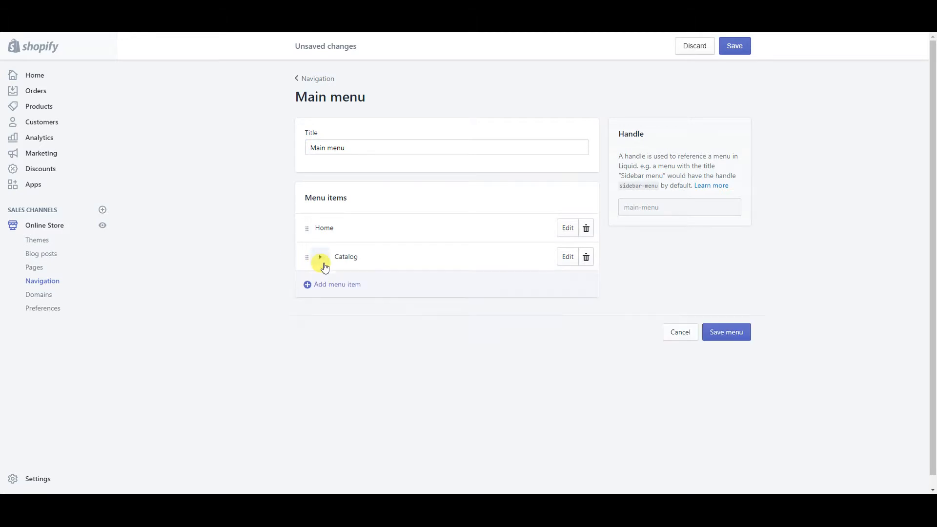
pyautogui.click(322, 263)
pyautogui.click(322, 263)
pyautogui.click(322, 263)
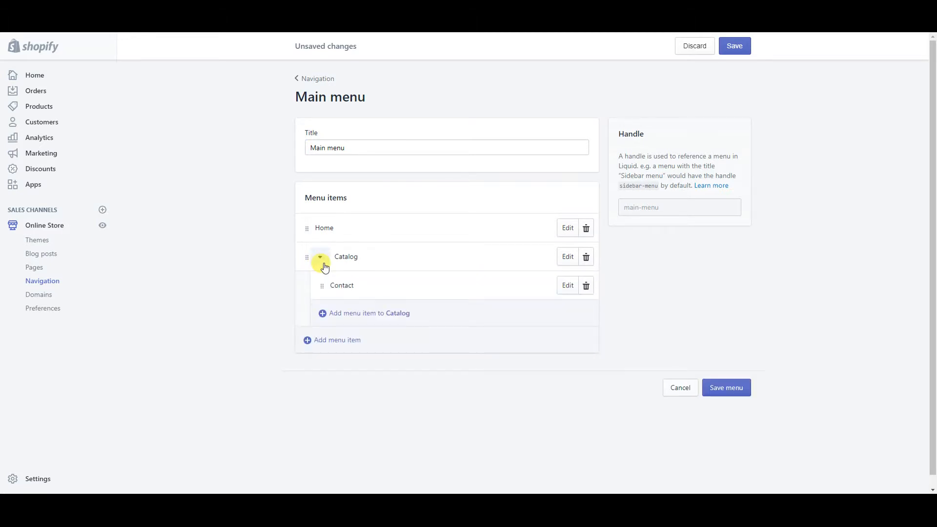
pyautogui.moveTo(322, 286); pyautogui.dragTo(252, 237)
pyautogui.moveTo(306, 256); pyautogui.dragTo(306, 299)
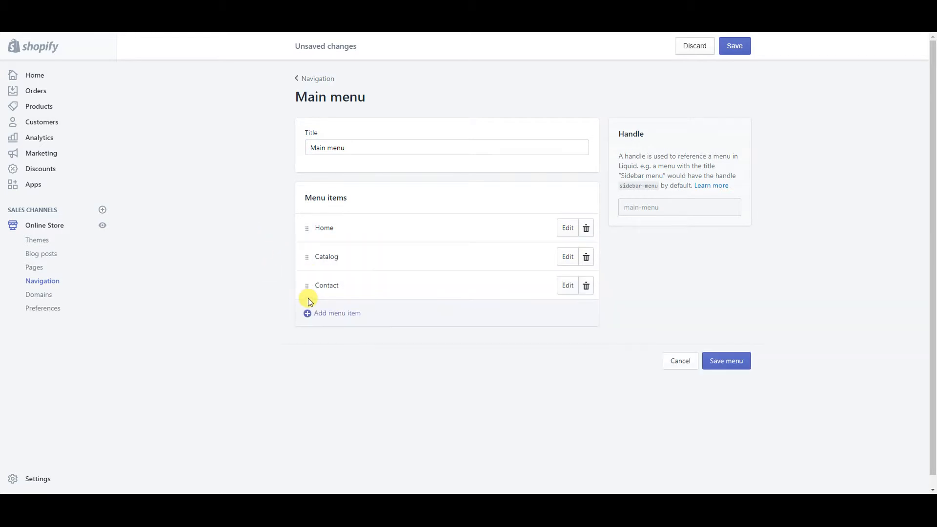
# Add a menu item linked to the ADIDAS collection to the main menu
pyautogui.click(349, 311)
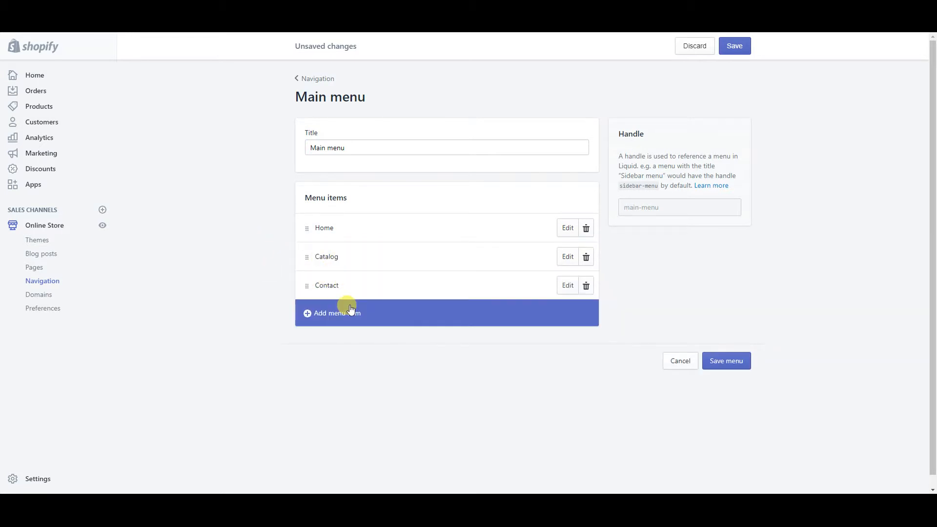
pyautogui.click(346, 264)
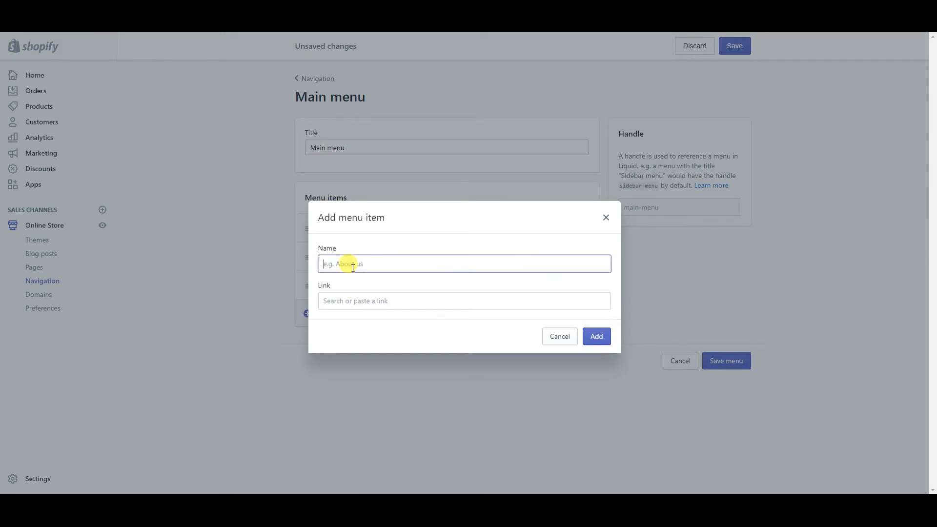
pyautogui.click(515, 295)
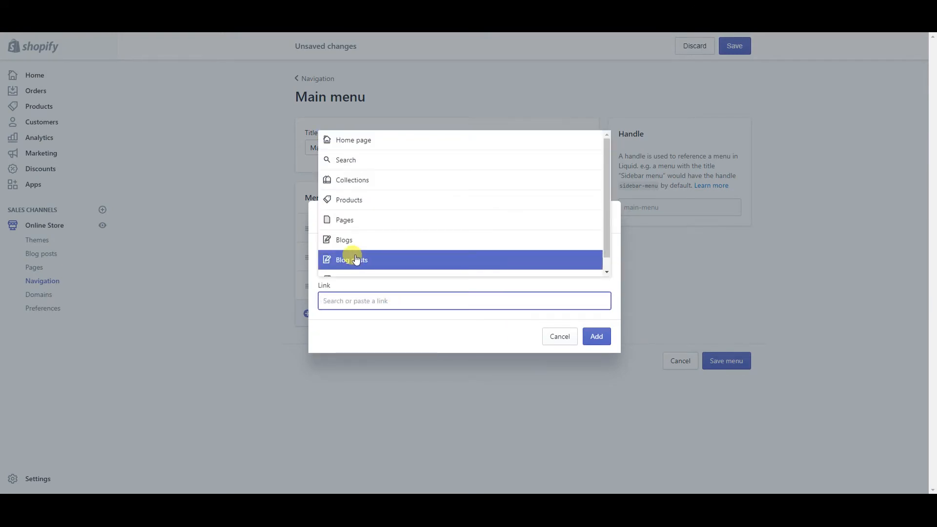
pyautogui.click(342, 178)
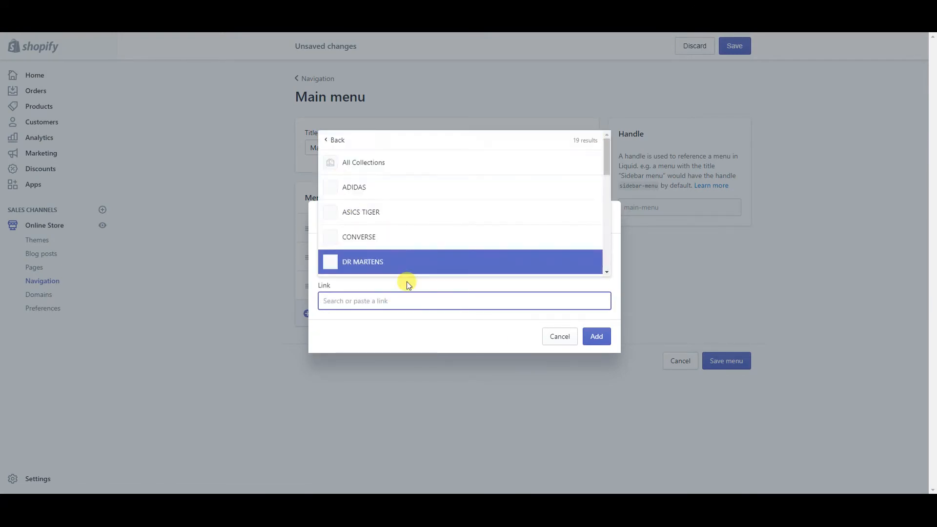
pyautogui.click(360, 190)
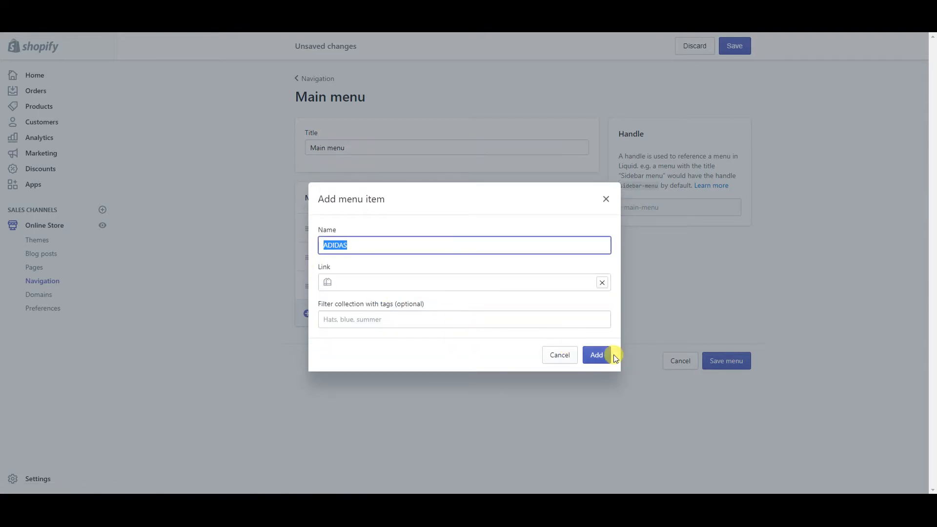
pyautogui.click(598, 355)
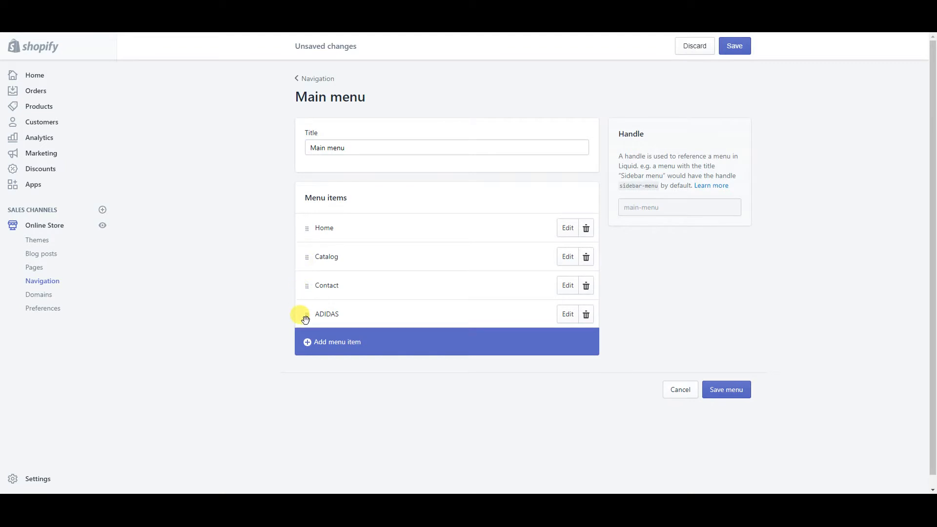
# Nest the ADIDAS item under Catalog and save the main menu
pyautogui.moveTo(303, 314); pyautogui.dragTo(328, 274)
pyautogui.click(734, 47)
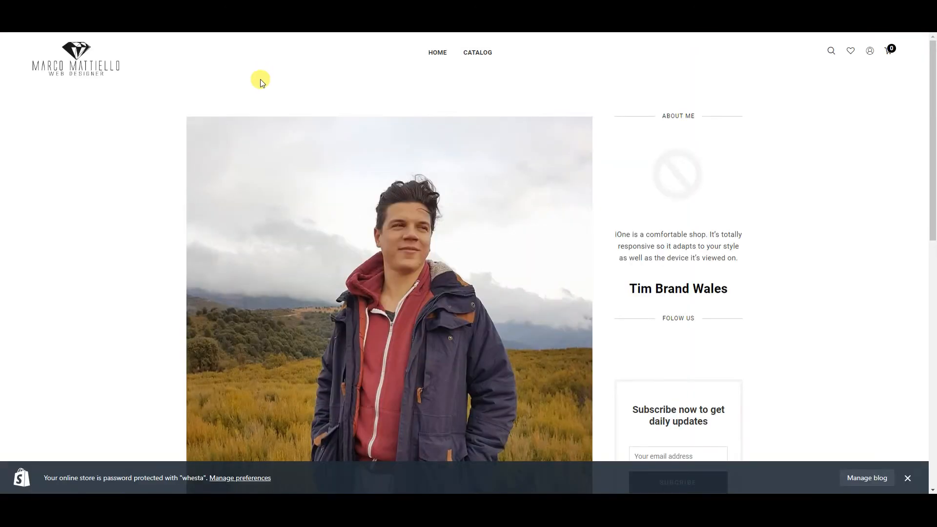
# Open the storefront's home page and check the Catalog entry in the header menu
pyautogui.click(429, 54)
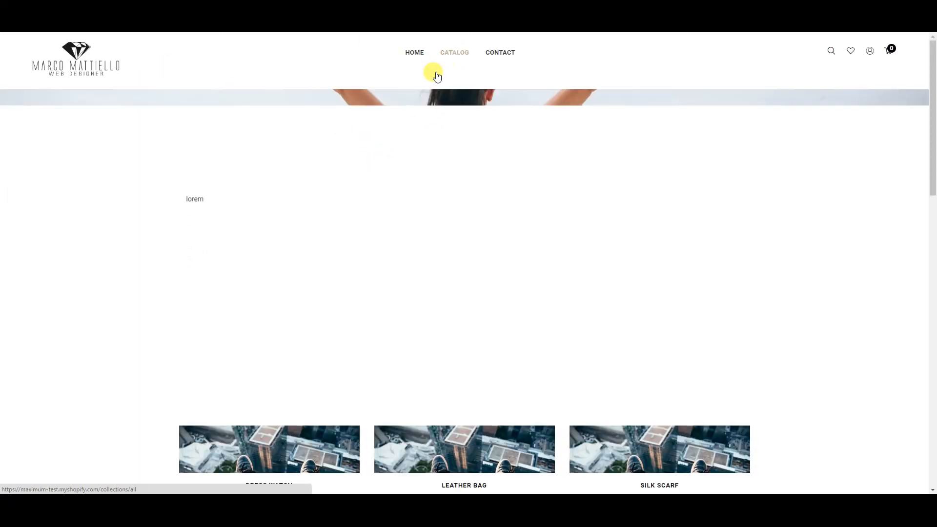
pyautogui.moveTo(451, 55)
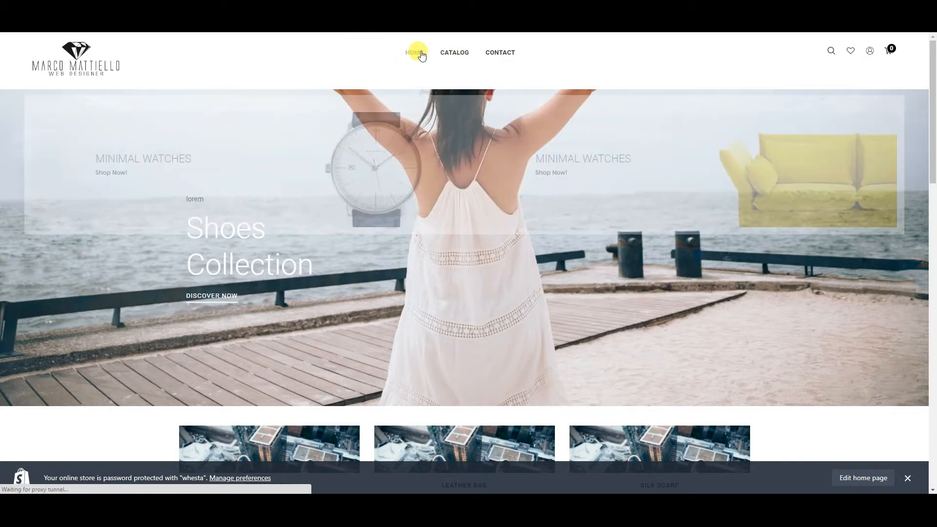
# Change the Catalog menu item's link to #catalog and save the main menu
pyautogui.click(448, 54)
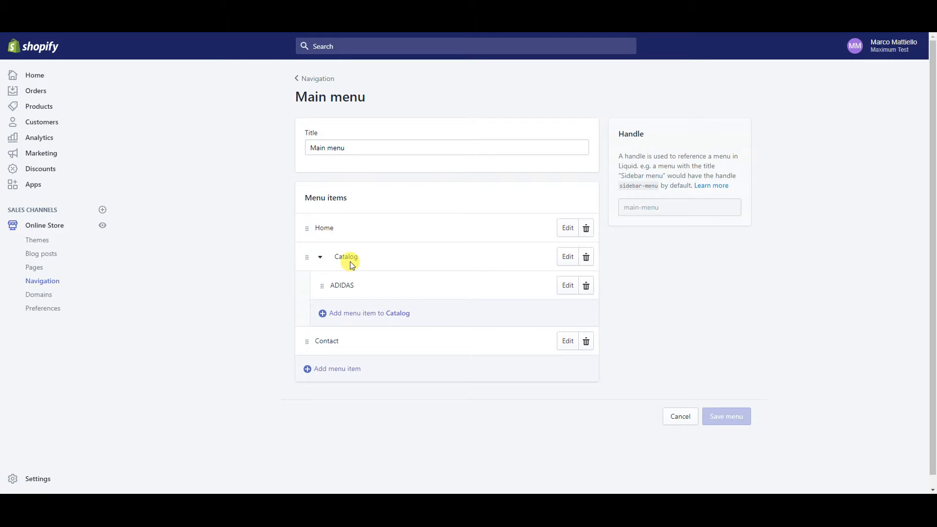
pyautogui.click(566, 257)
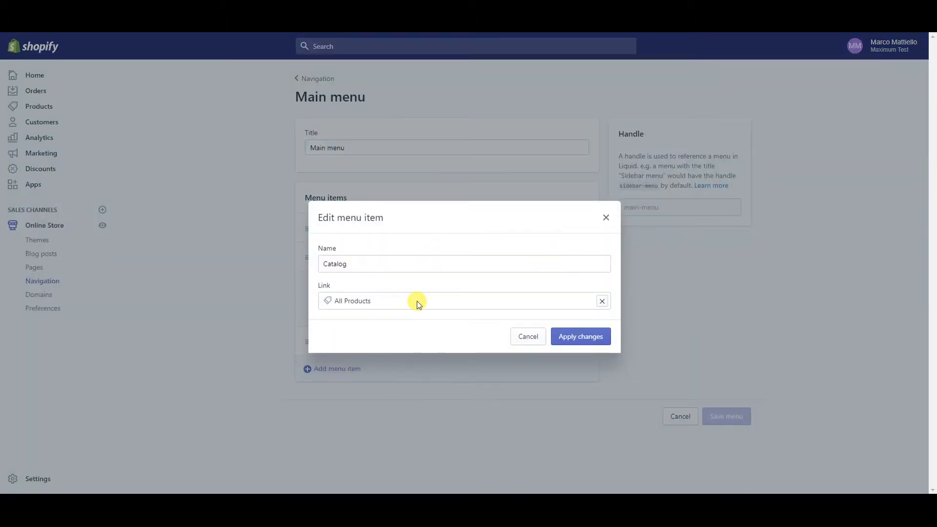
pyautogui.click(603, 302)
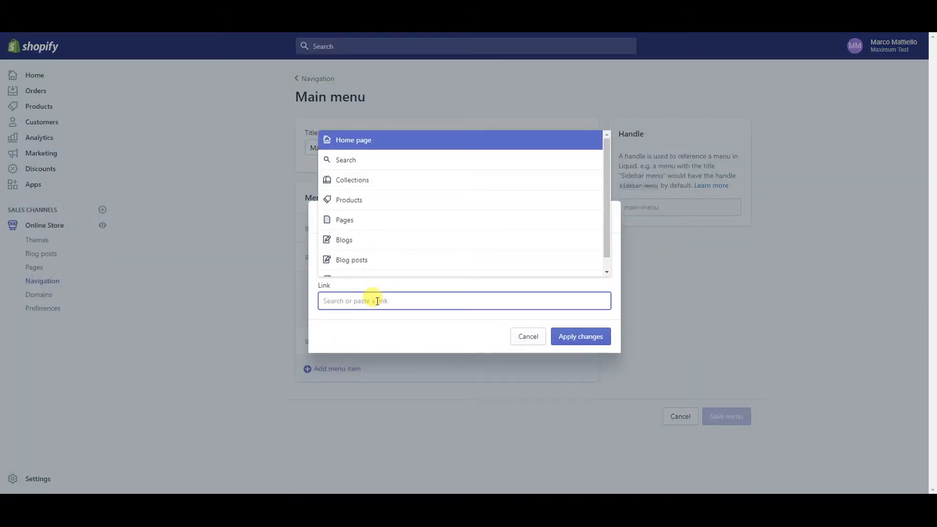
pyautogui.write('#')
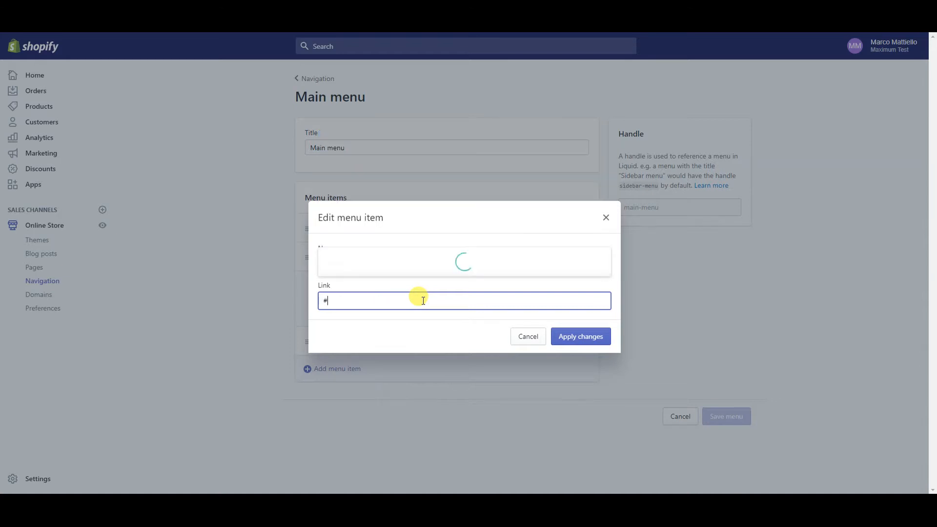
pyautogui.write('catalog')
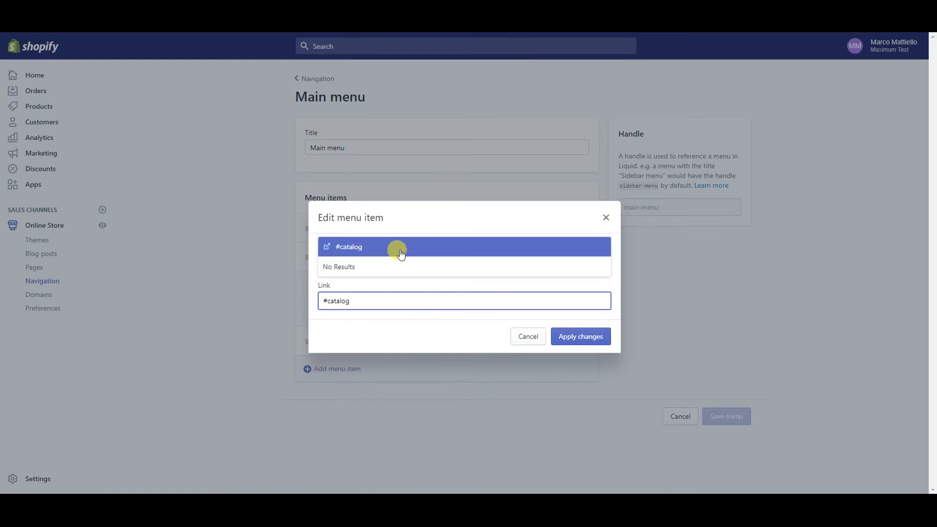
pyautogui.click(344, 251)
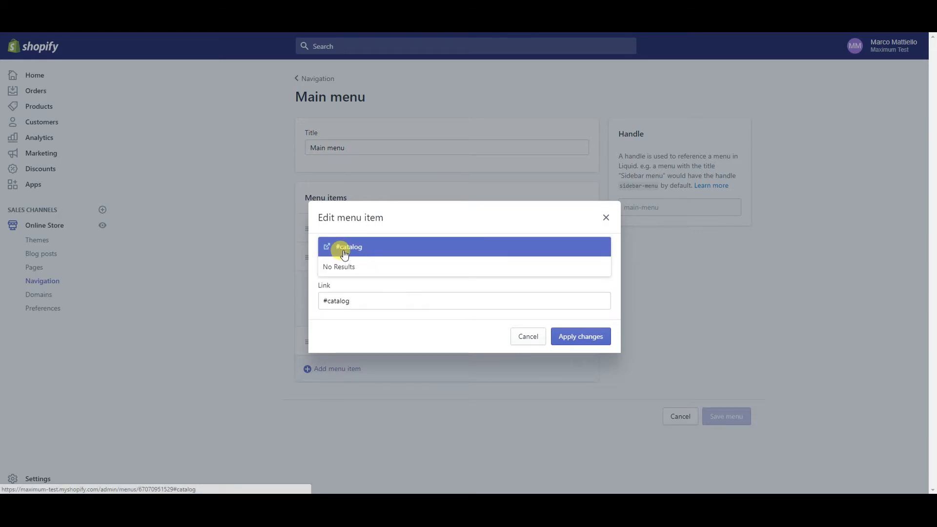
pyautogui.click(568, 341)
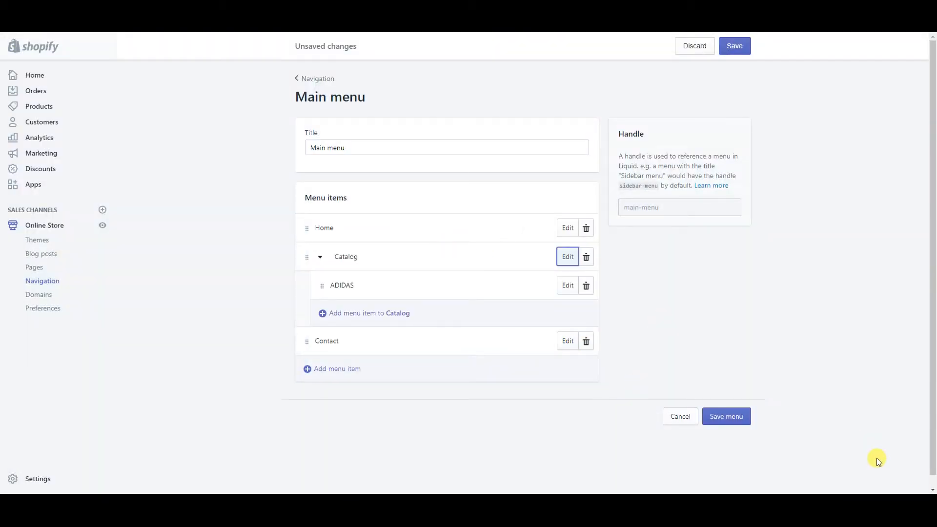
pyautogui.click(730, 416)
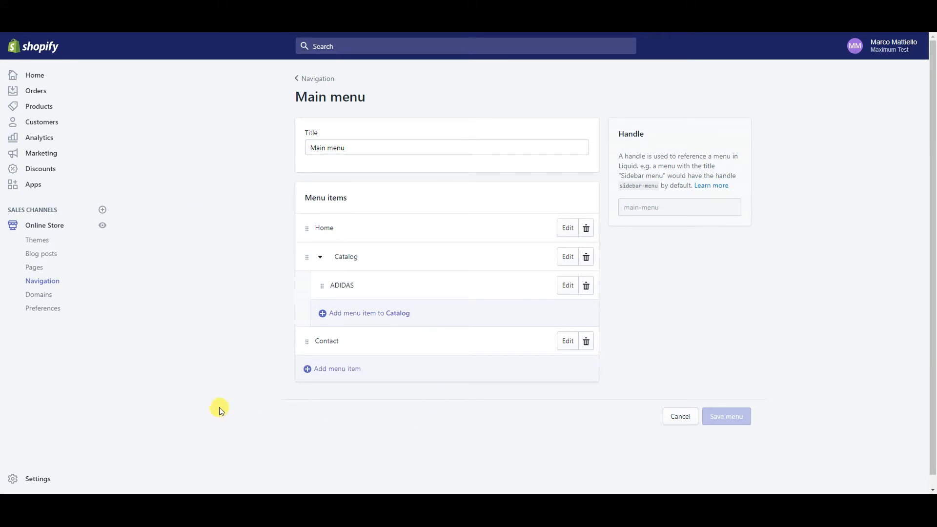
# Open the online store's Domains page and examine the options to buy or connect a domain
pyautogui.click(39, 294)
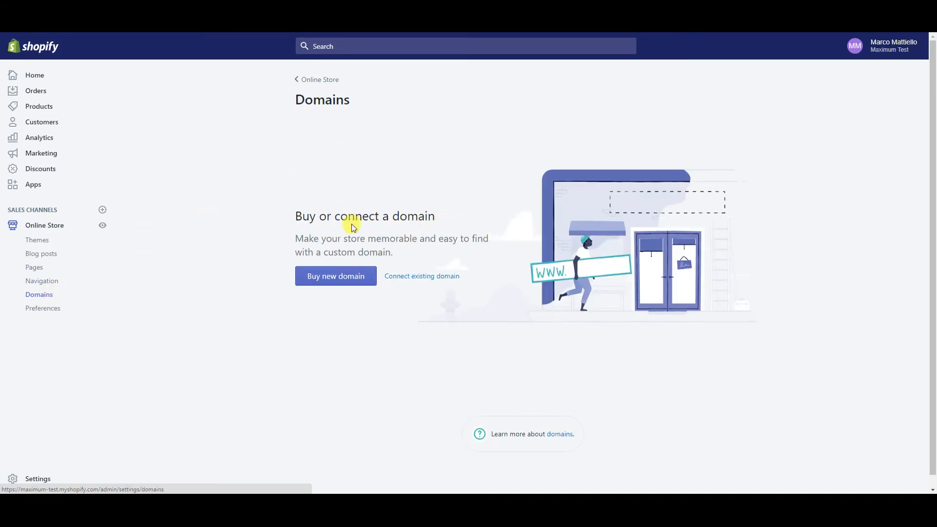
pyautogui.moveTo(293, 222); pyautogui.dragTo(404, 252)
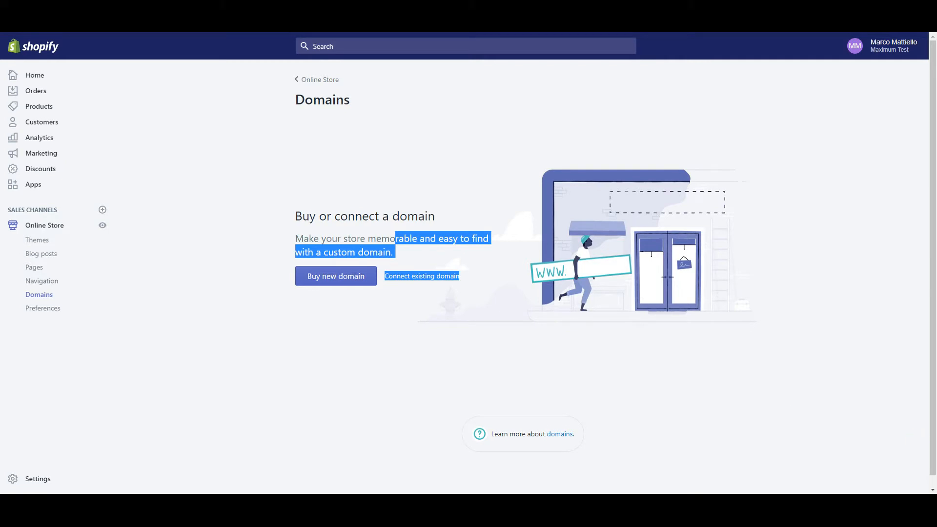
pyautogui.click(49, 309)
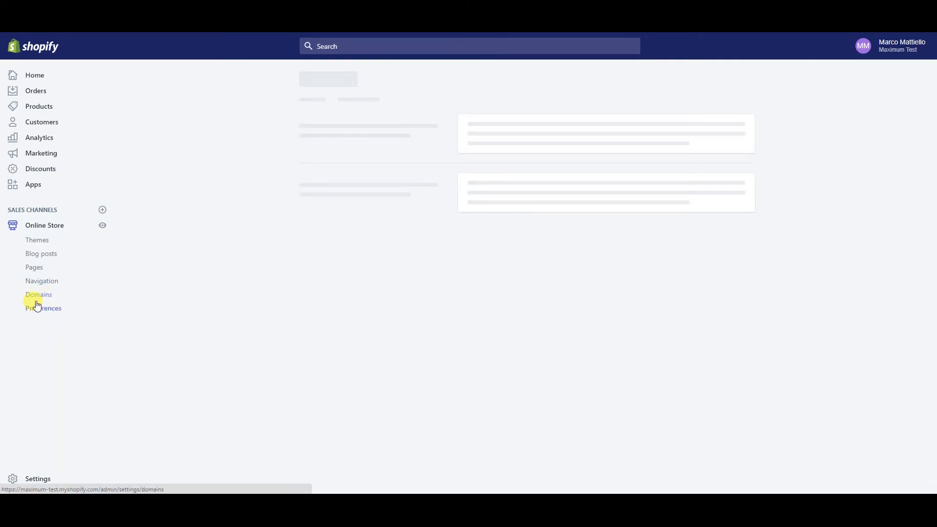
pyautogui.click(36, 298)
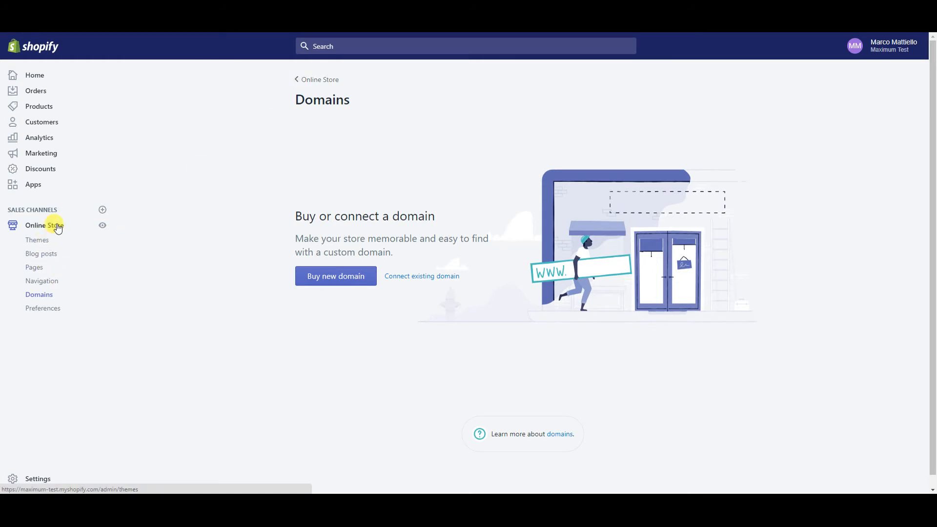
# Open the online store preferences and examine the homepage title and meta description, Google Analytics and Facebook Pixel settings
pyautogui.click(55, 314)
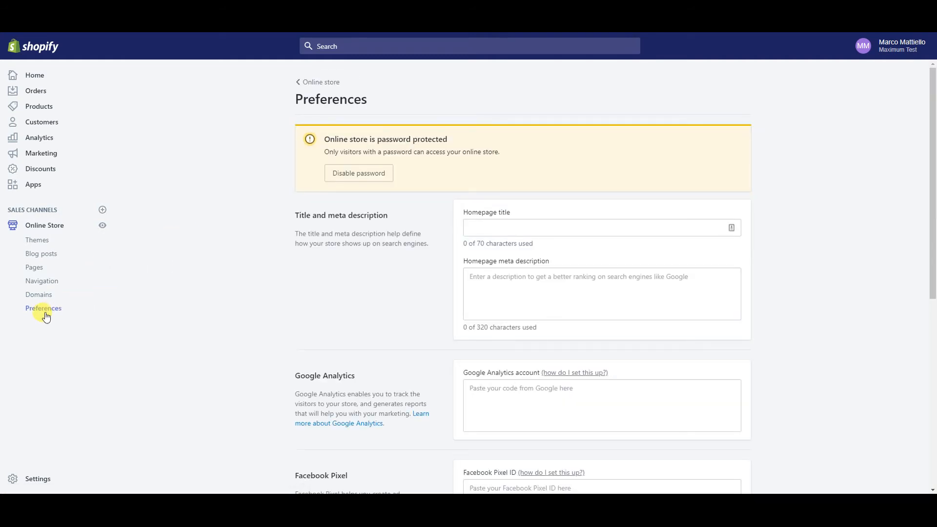
pyautogui.click(466, 230)
pyautogui.click(508, 281)
pyautogui.scroll(-3, 509, 281)
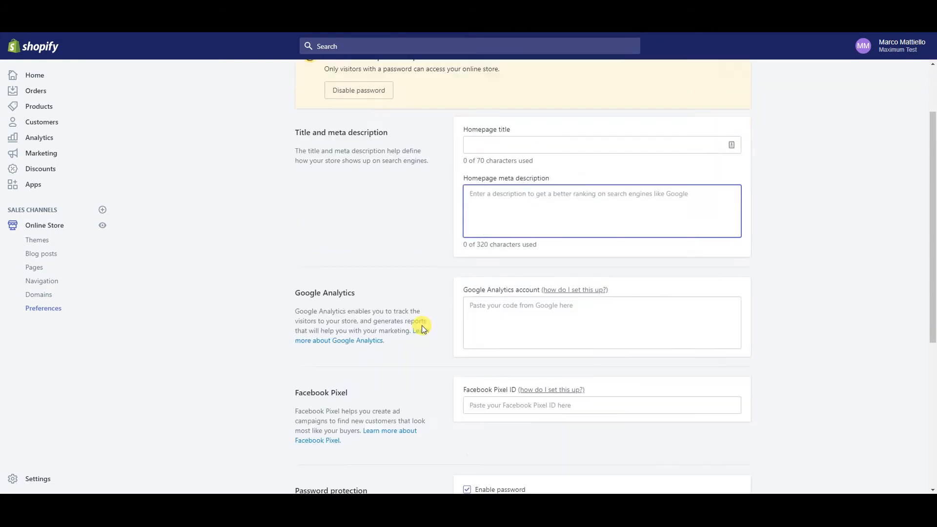
pyautogui.click(476, 242)
pyautogui.moveTo(462, 225); pyautogui.dragTo(529, 218)
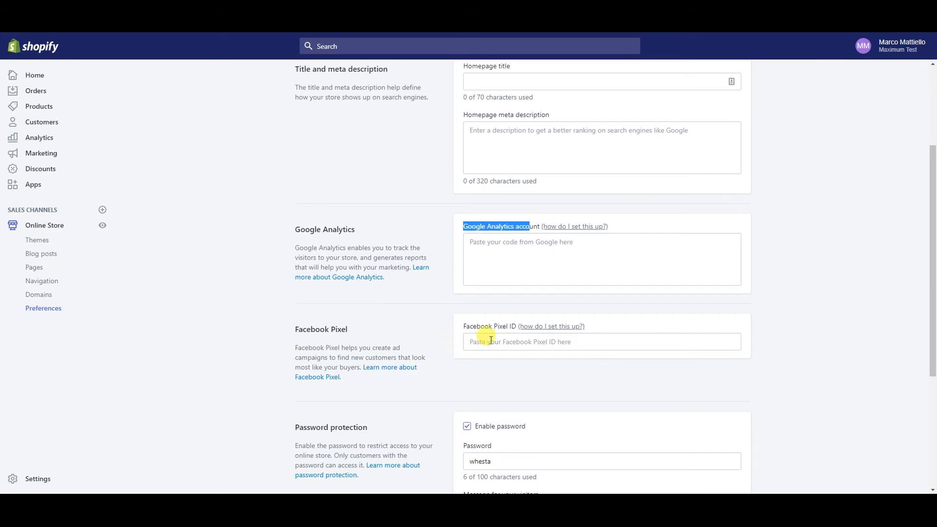
pyautogui.scroll(-3, 517, 195)
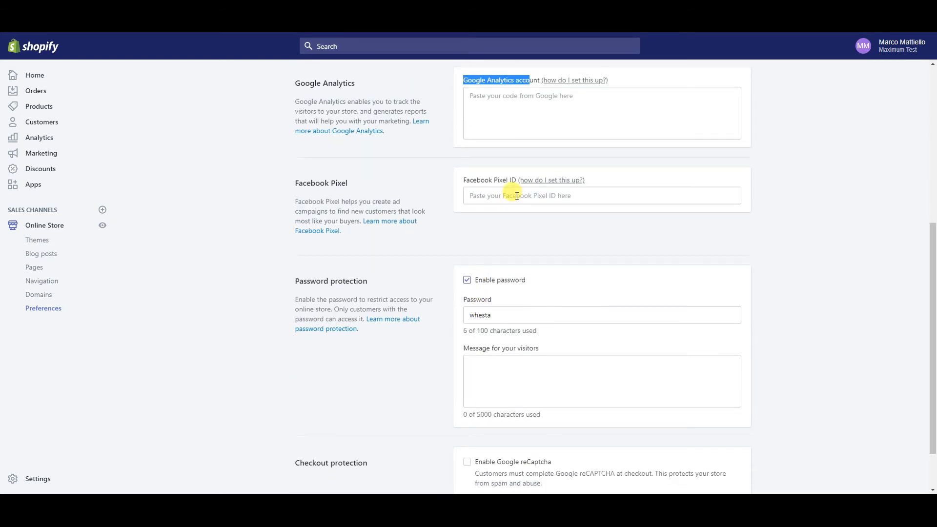
# Examine the password and checkout protection settings, and return to the title and meta description section
pyautogui.moveTo(534, 278); pyautogui.dragTo(464, 287)
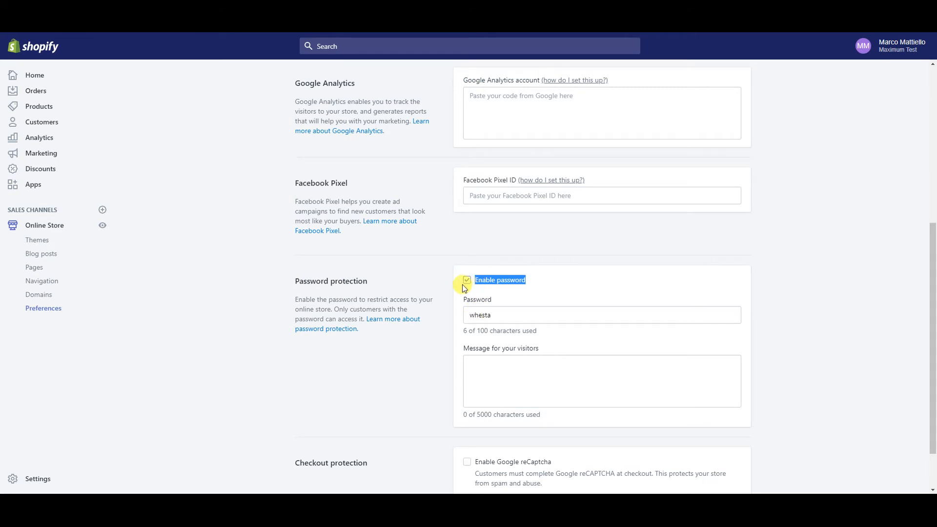
pyautogui.click(467, 282)
pyautogui.moveTo(491, 315); pyautogui.dragTo(464, 314)
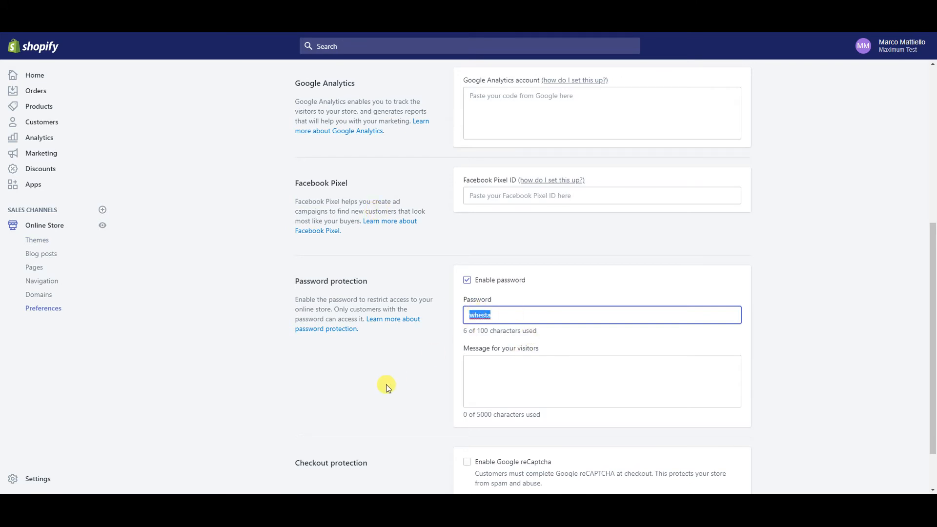
pyautogui.scroll(-2, 386, 385)
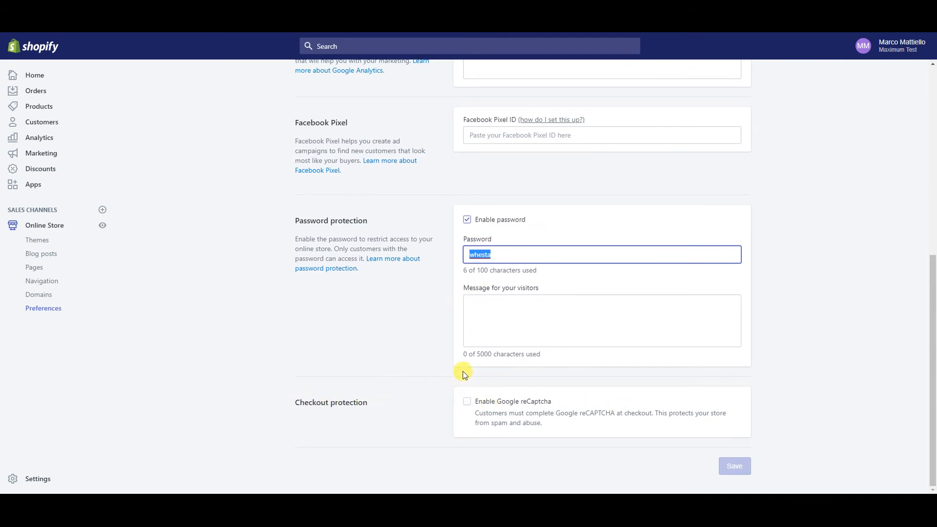
pyautogui.scroll(3, 191, 283)
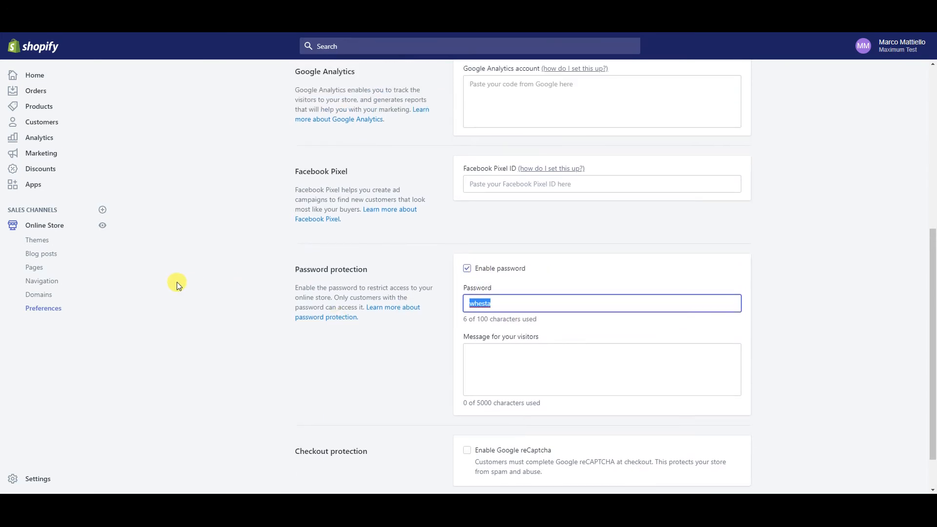
pyautogui.scroll(4, 475, 293)
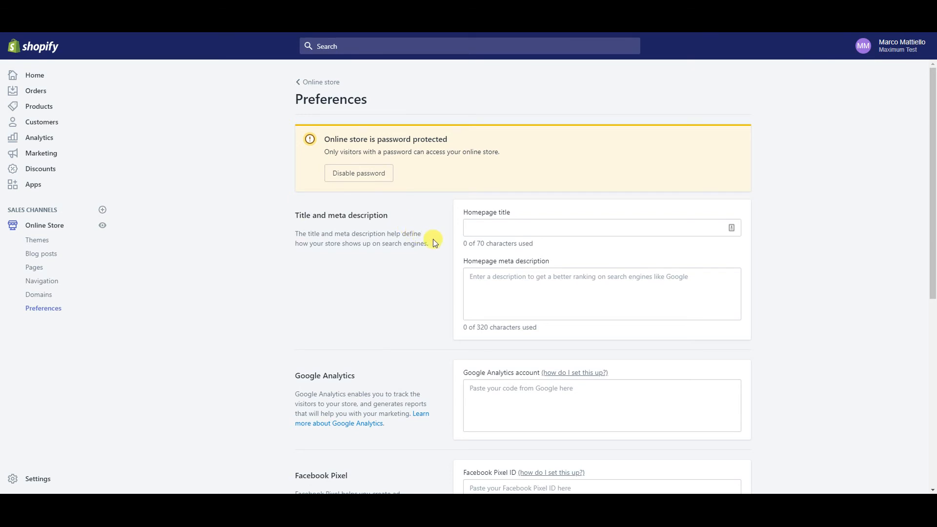
pyautogui.moveTo(433, 245); pyautogui.dragTo(298, 209)
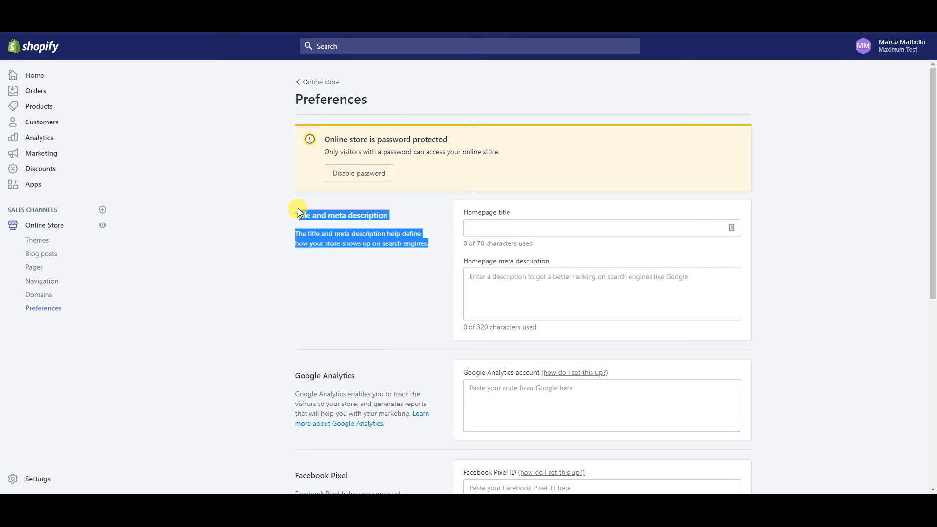